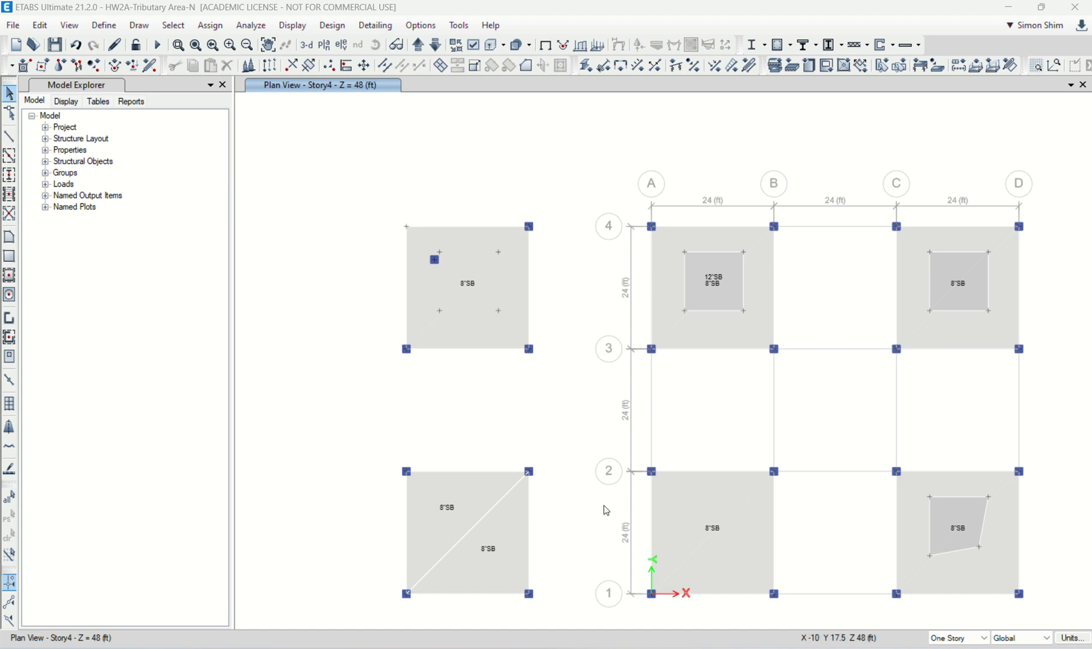
# Examine the geometry, assignments and loads of the Story4 slab between grids A–B and 1–2
pyautogui.rightClick(694, 512)
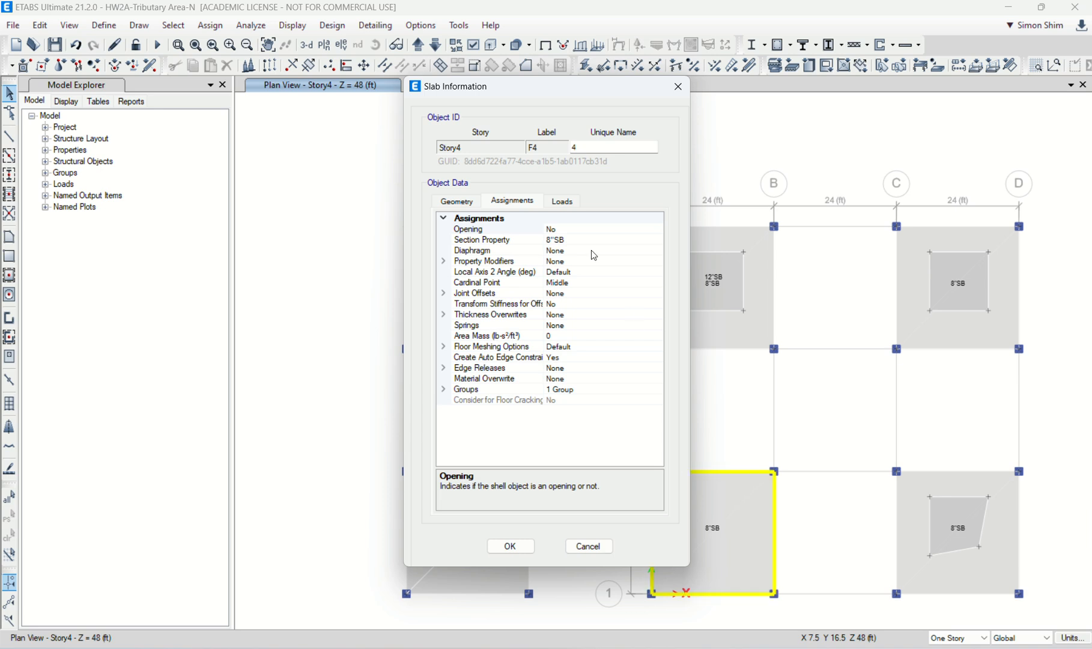
pyautogui.click(565, 202)
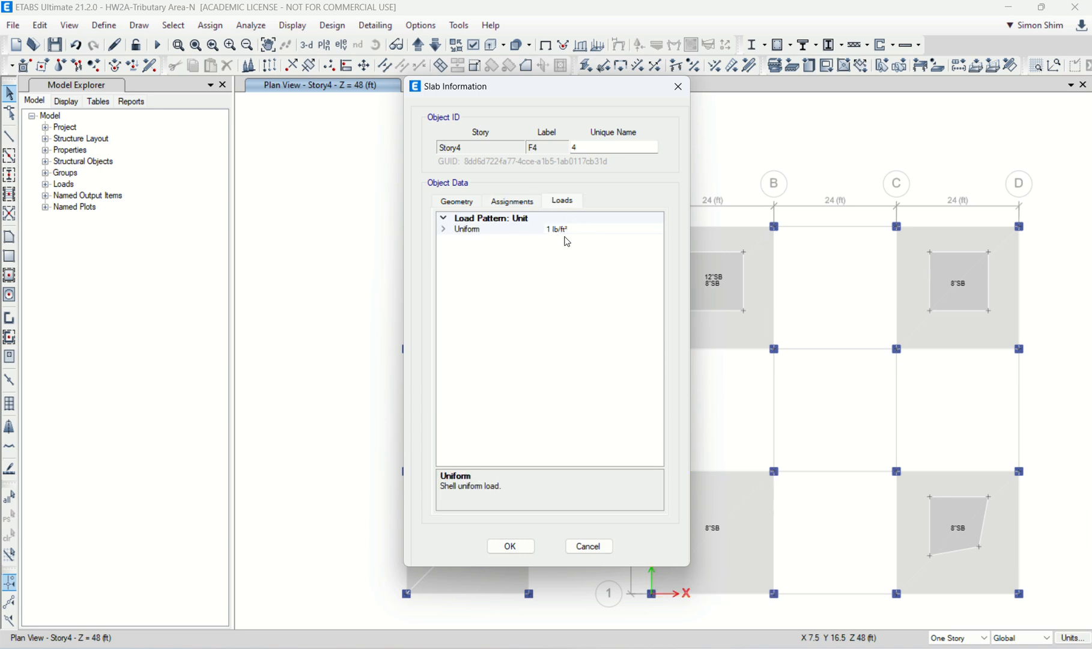
pyautogui.click(679, 87)
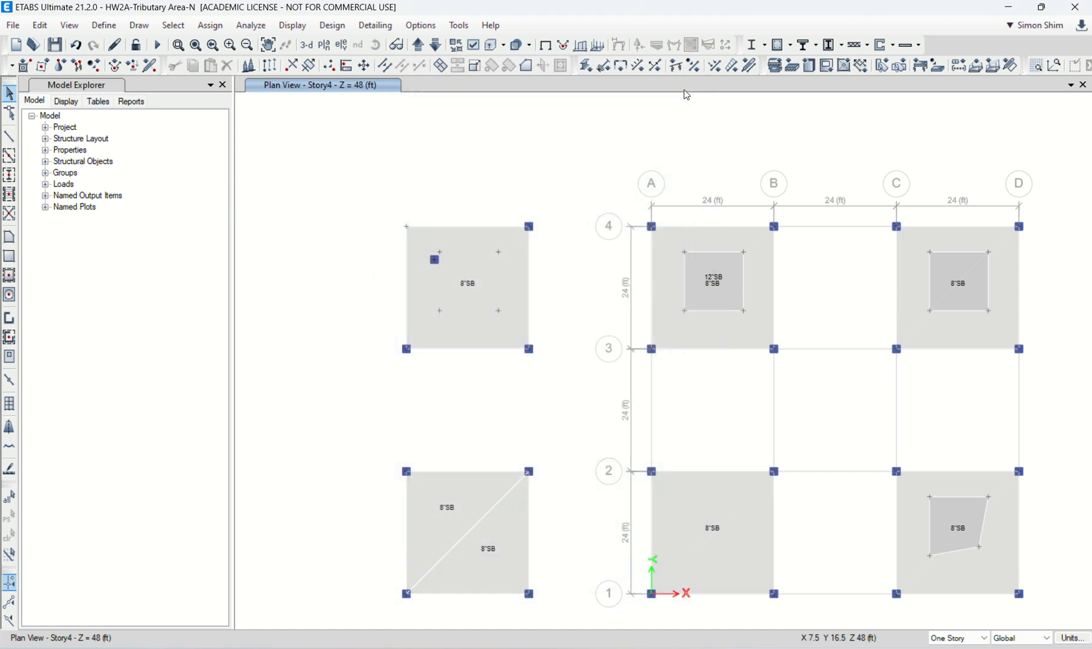
pyautogui.click(699, 507)
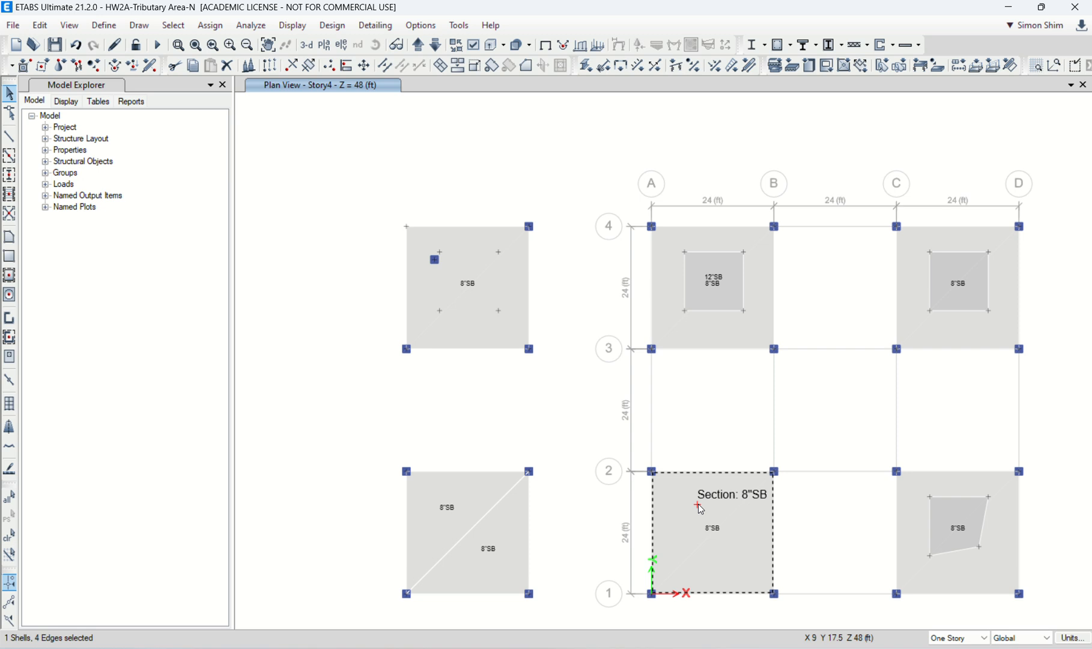
pyautogui.rightClick(698, 503)
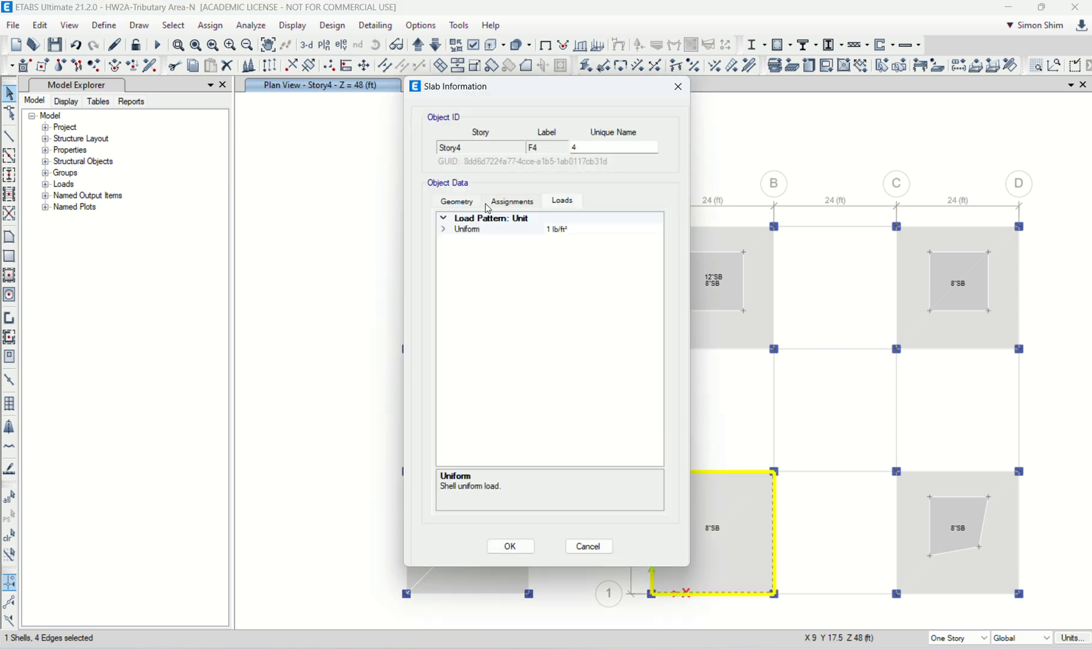
pyautogui.click(454, 202)
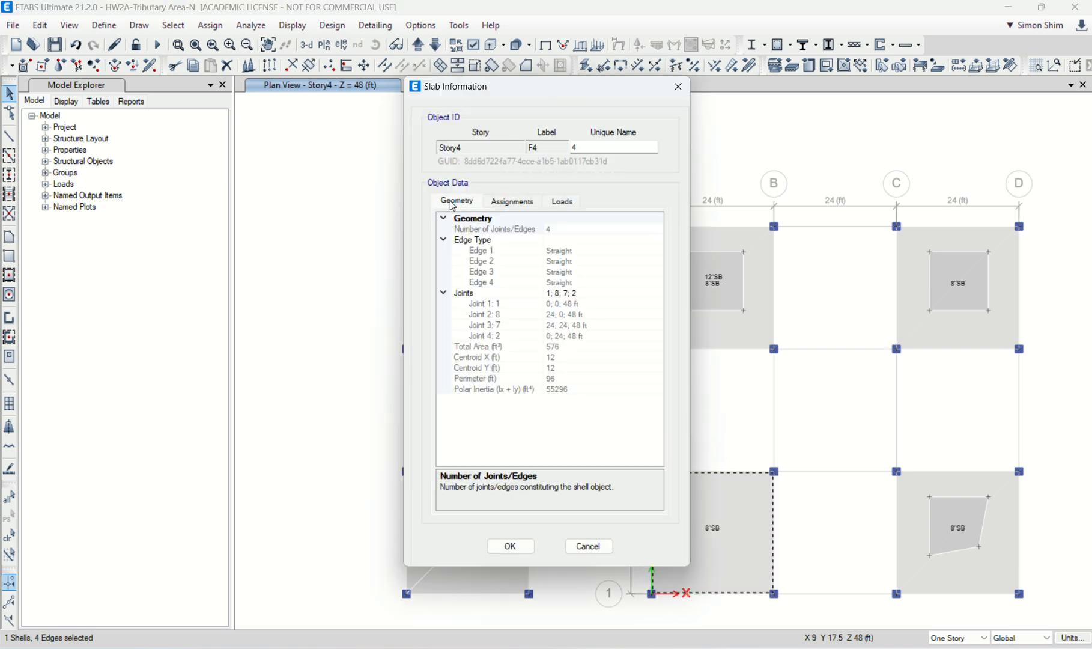
pyautogui.click(506, 203)
pyautogui.click(562, 202)
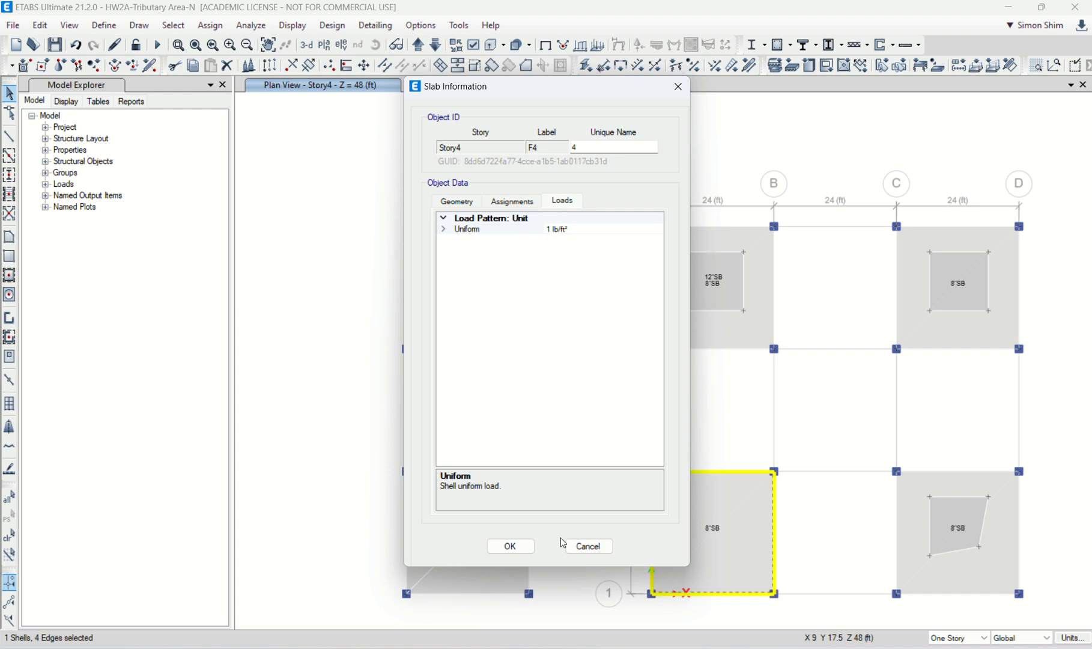
pyautogui.click(587, 547)
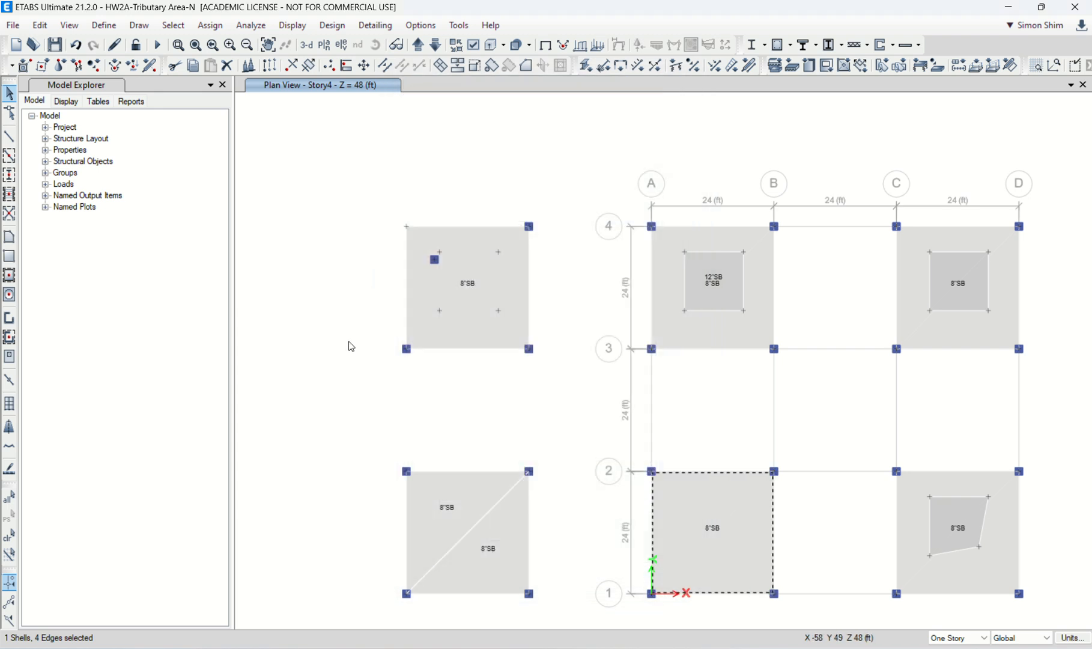
# Review the defined load patterns, checking the type and self-weight multiplier of the Unit pattern, without making changes
pyautogui.click(104, 25)
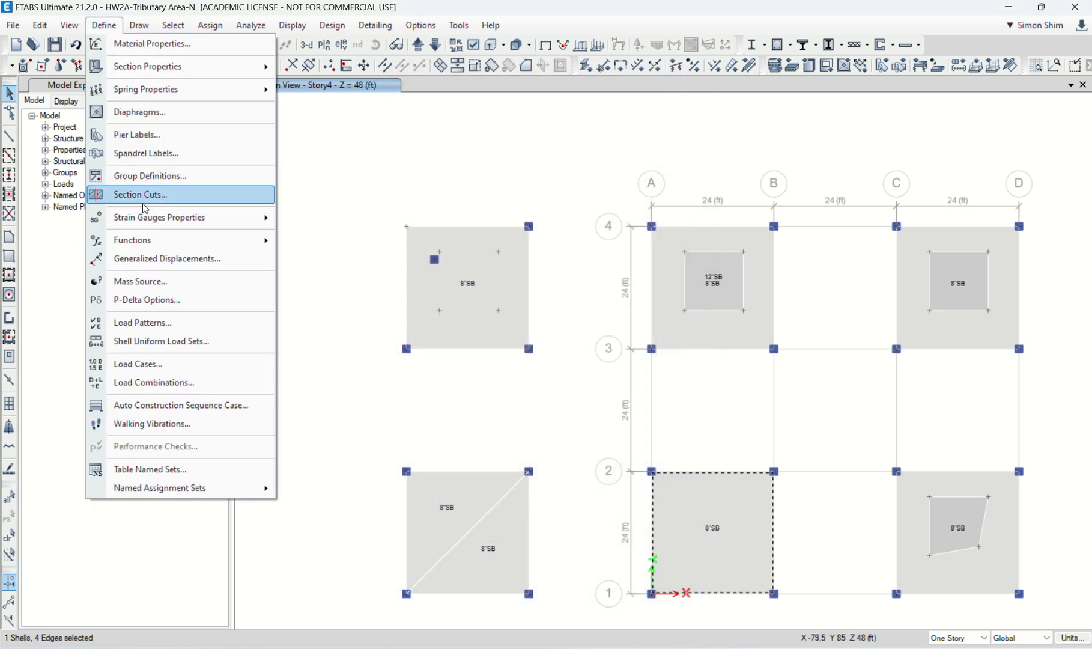
pyautogui.click(164, 328)
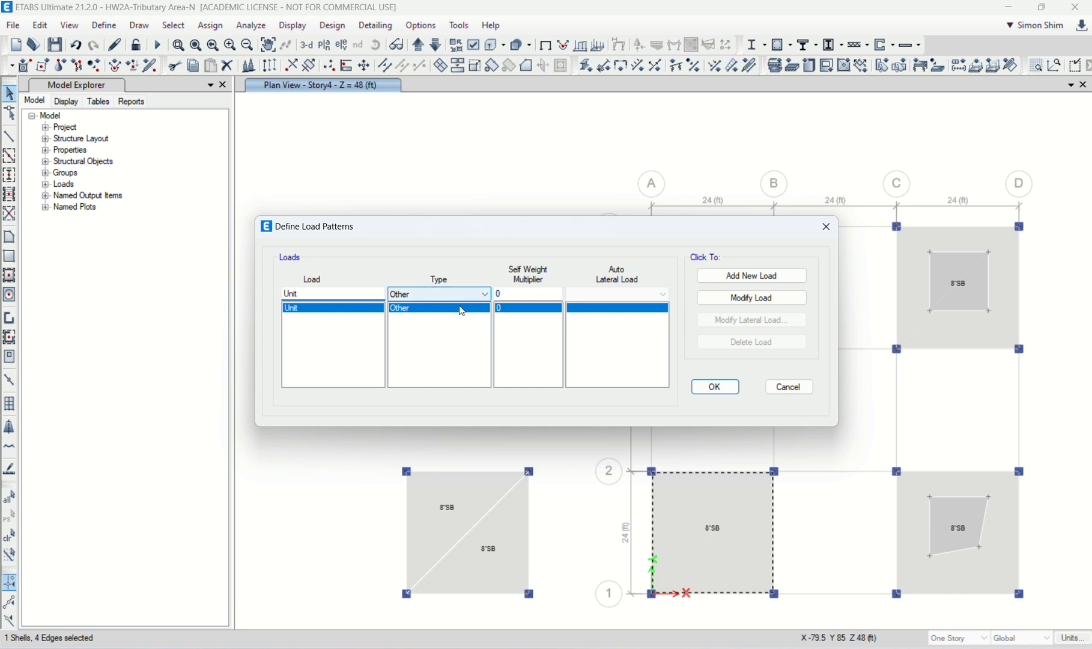
pyautogui.click(791, 389)
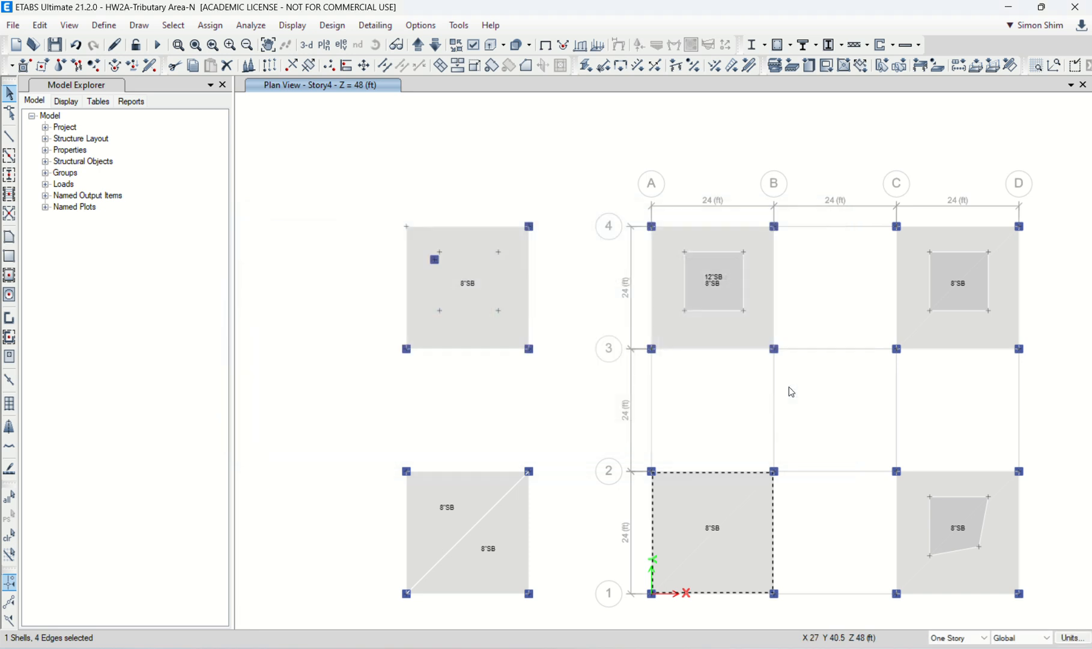
# Run the analysis, restore the ETABS window to a smaller size and show the undeformed shape in the Story4 plan
pyautogui.click(158, 46)
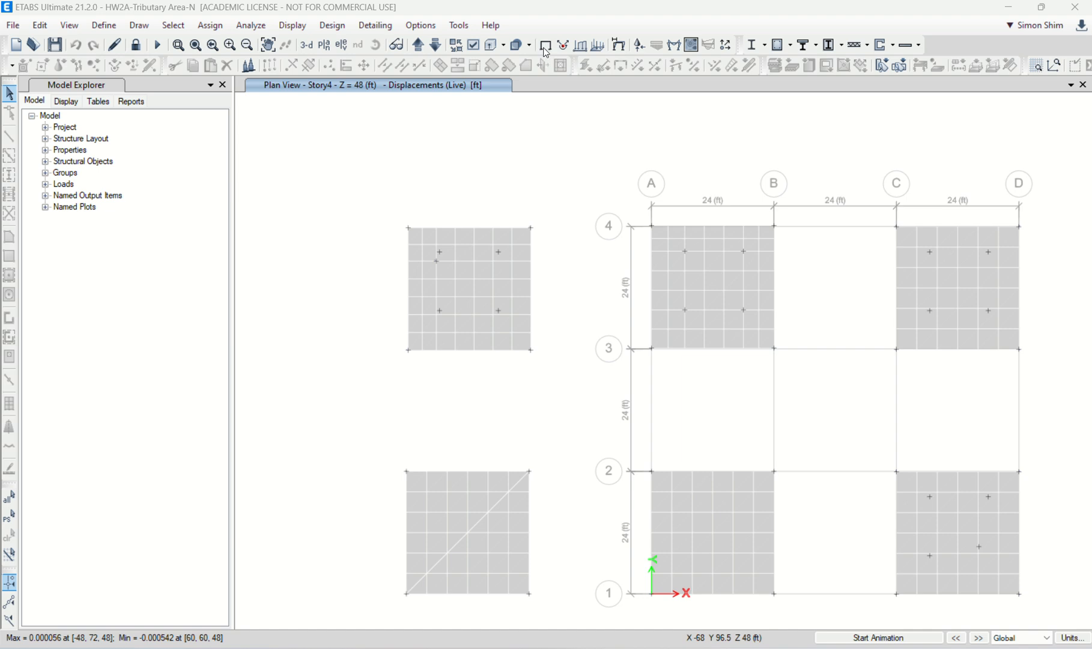
pyautogui.click(1041, 8)
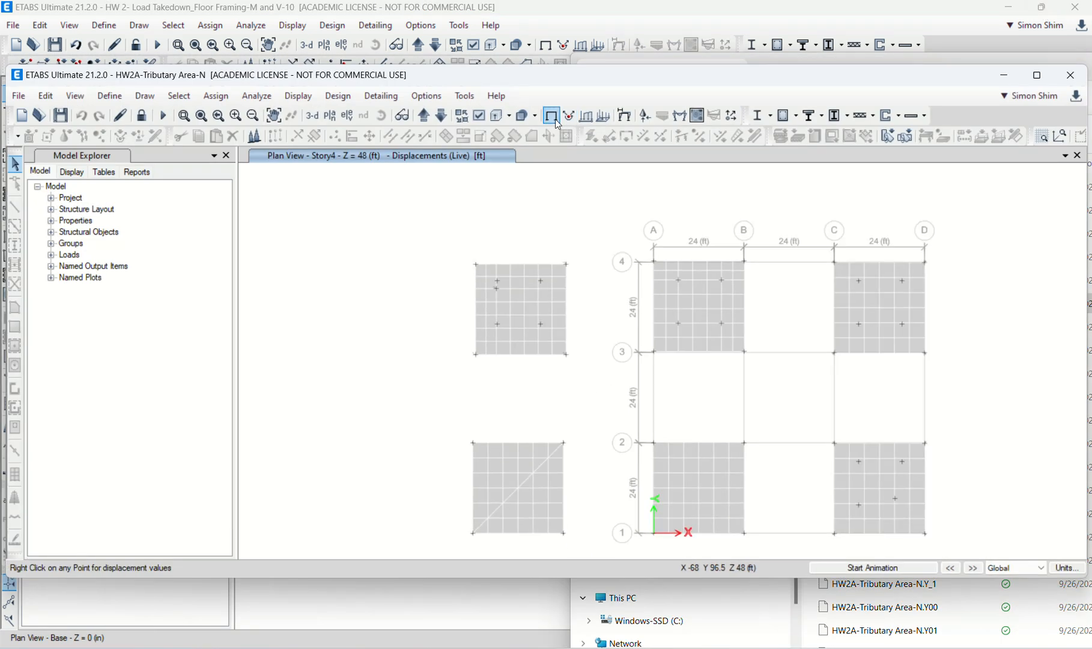
pyautogui.click(556, 118)
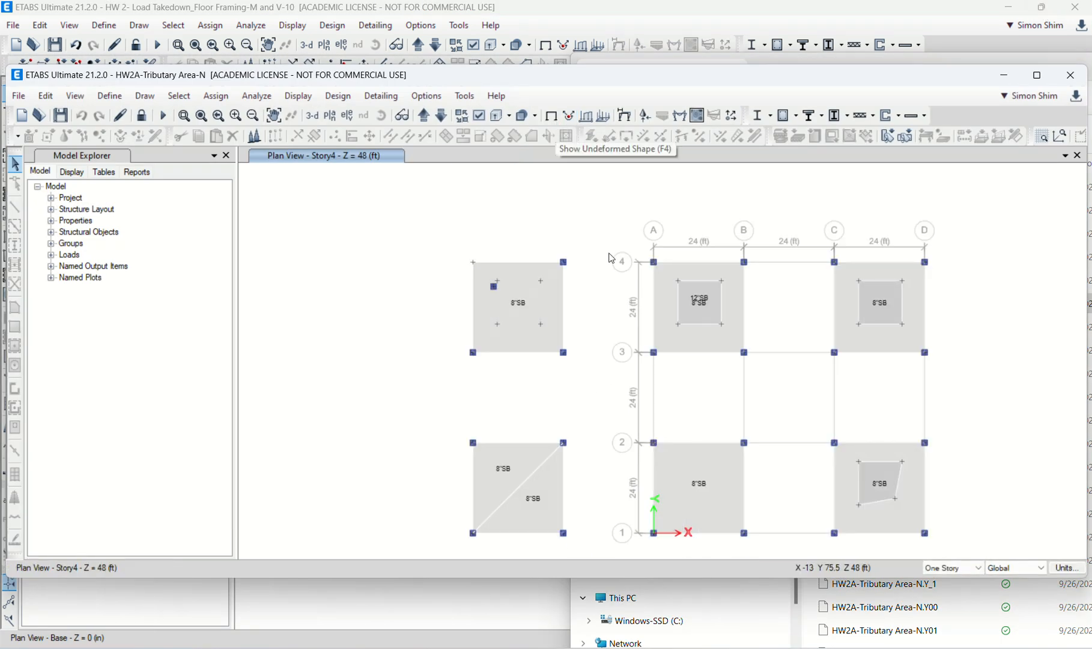
# Inspect the uniform load on the analysed slab between grids A–B and 1–2, moving the information dialog clear of the plan
pyautogui.click(701, 461)
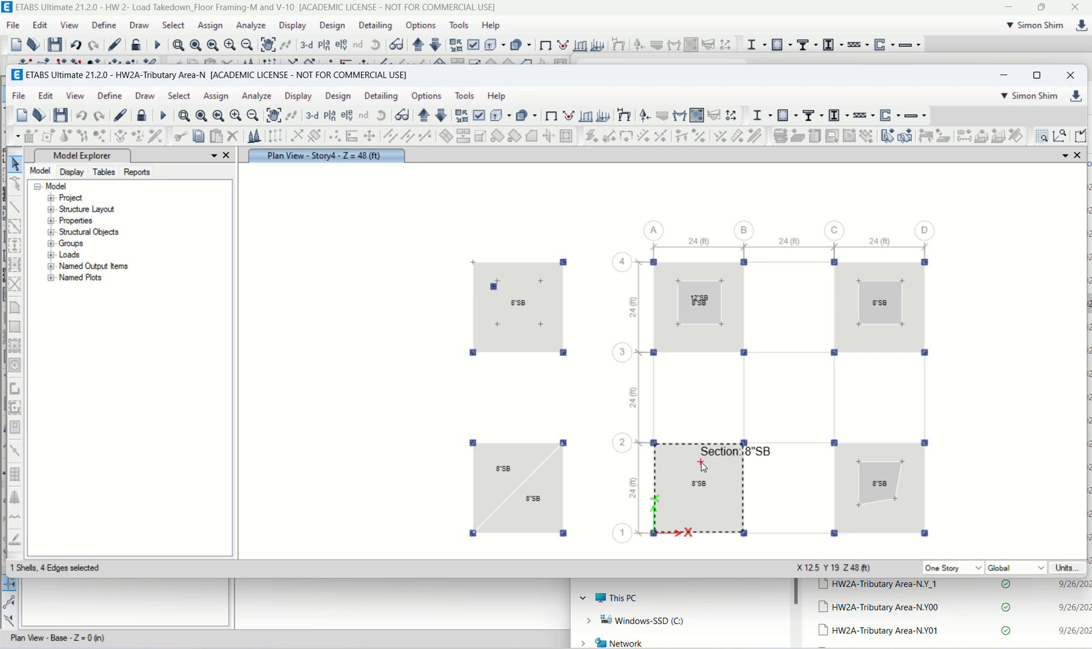
pyautogui.rightClick(701, 462)
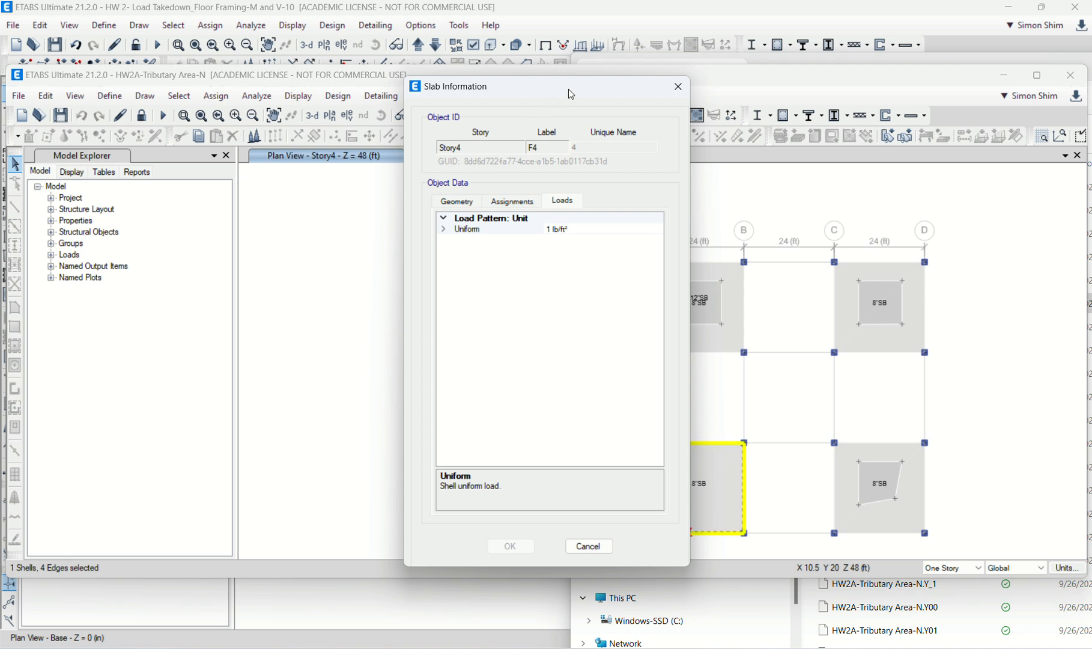
pyautogui.moveTo(568, 89); pyautogui.dragTo(343, 125)
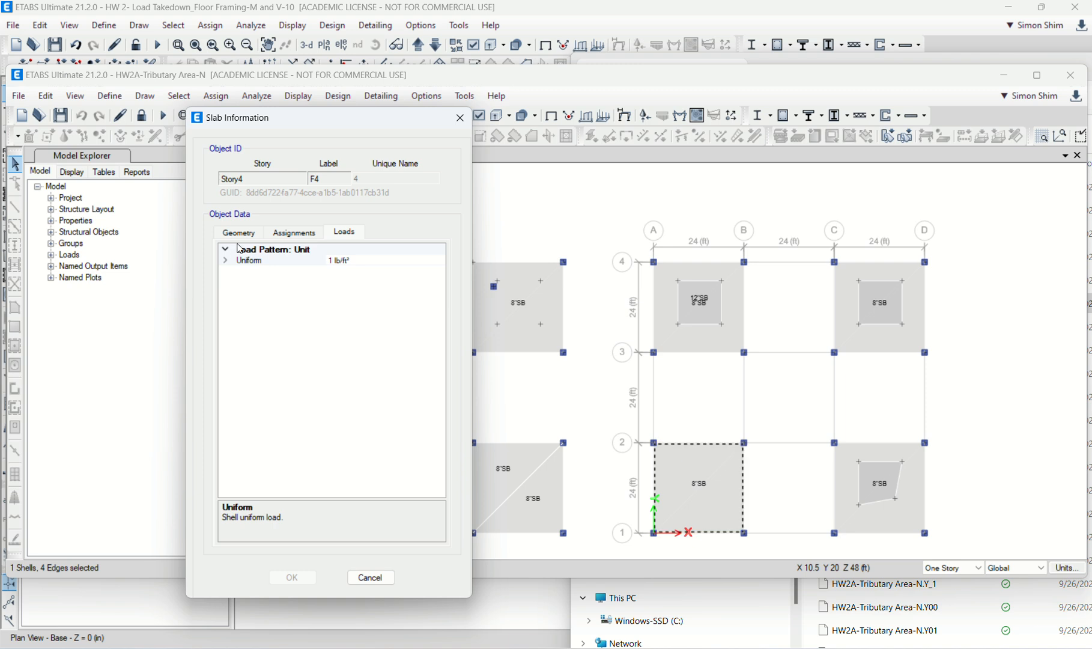
pyautogui.click(458, 125)
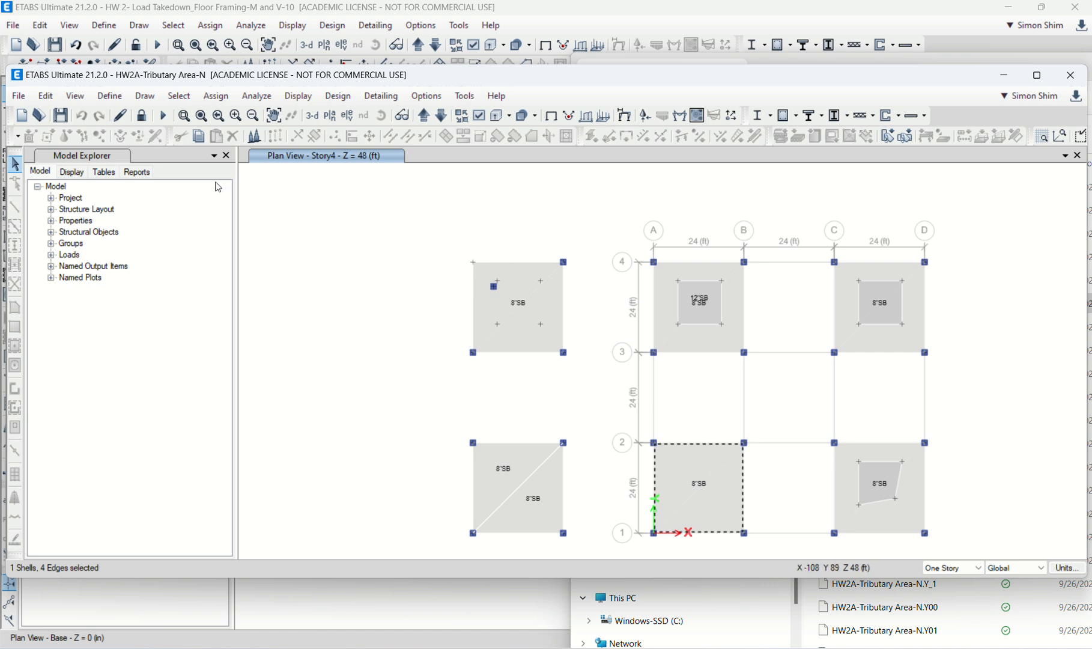
# Unlock the model, accepting deletion of the analysis results, and run the analysis again
pyautogui.click(141, 116)
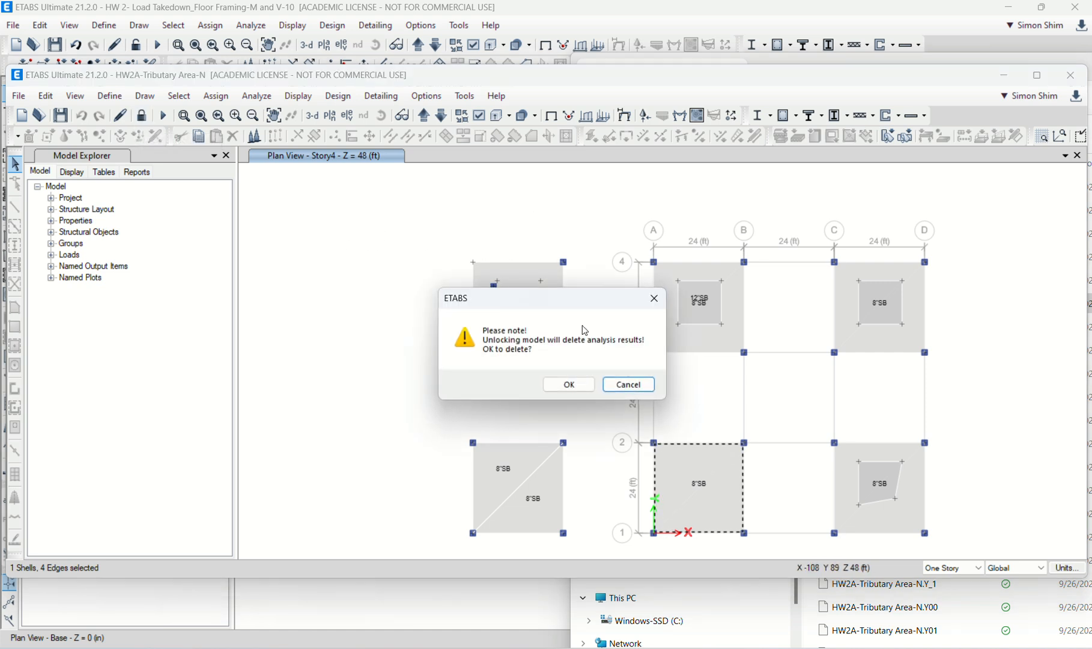
pyautogui.click(568, 385)
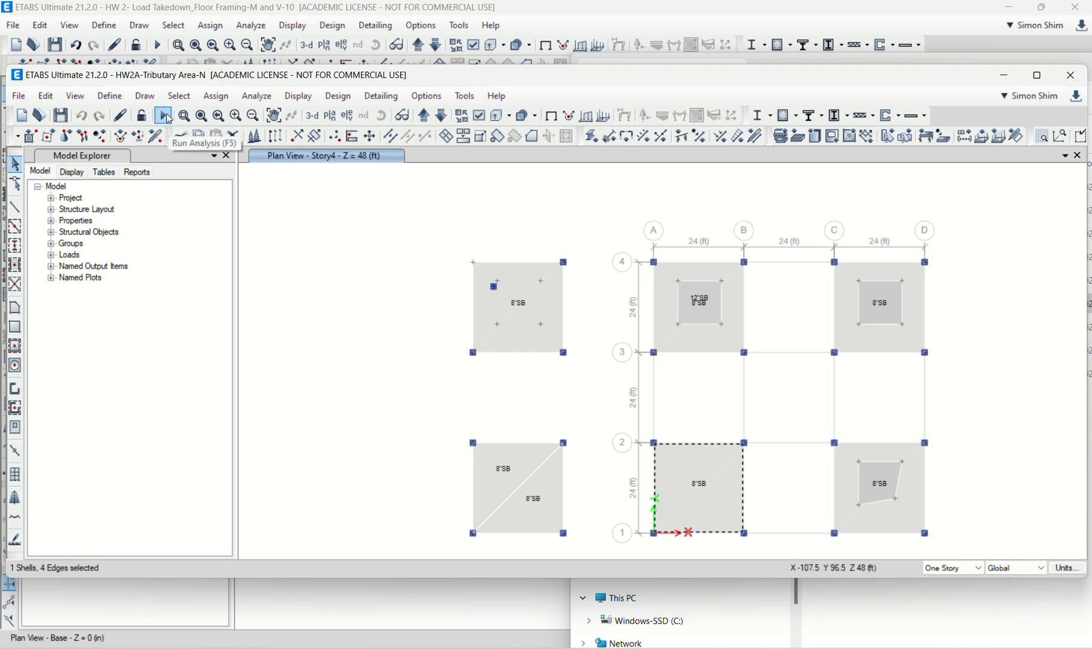
pyautogui.click(258, 98)
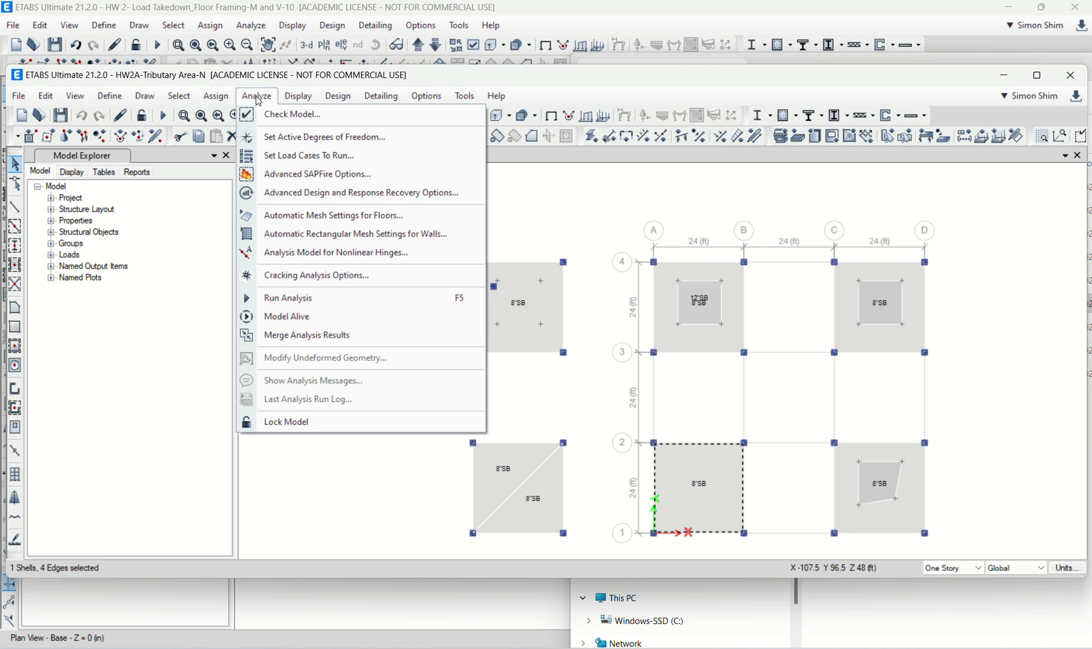
pyautogui.click(317, 300)
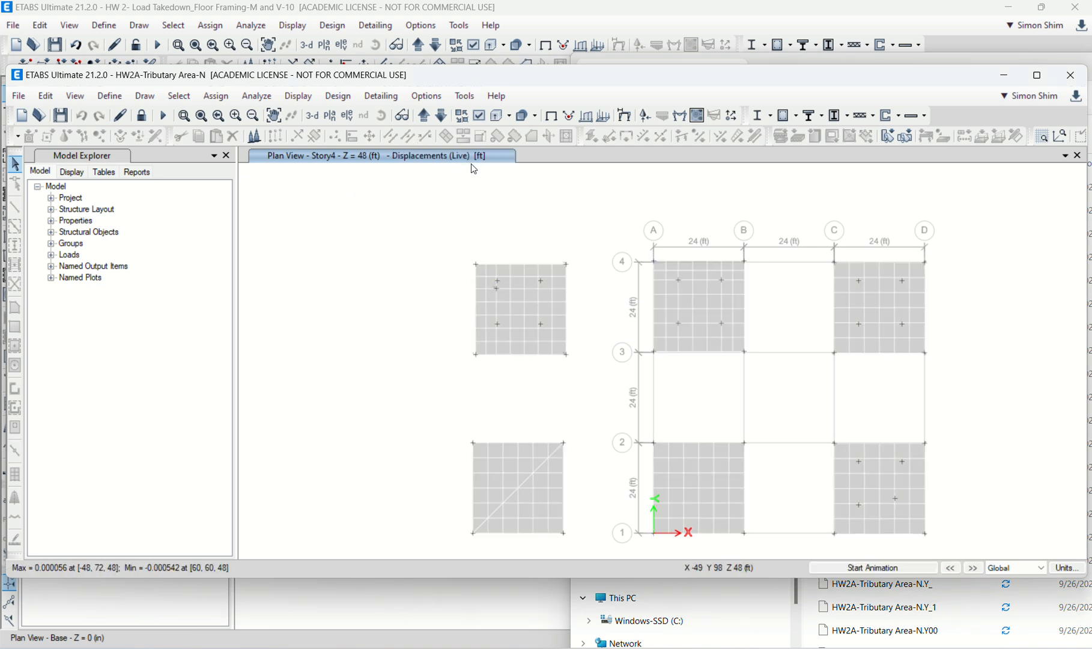
# Review the load pattern and scale factor applied in the Live load case, leaving the load case definitions as they are
pyautogui.click(123, 100)
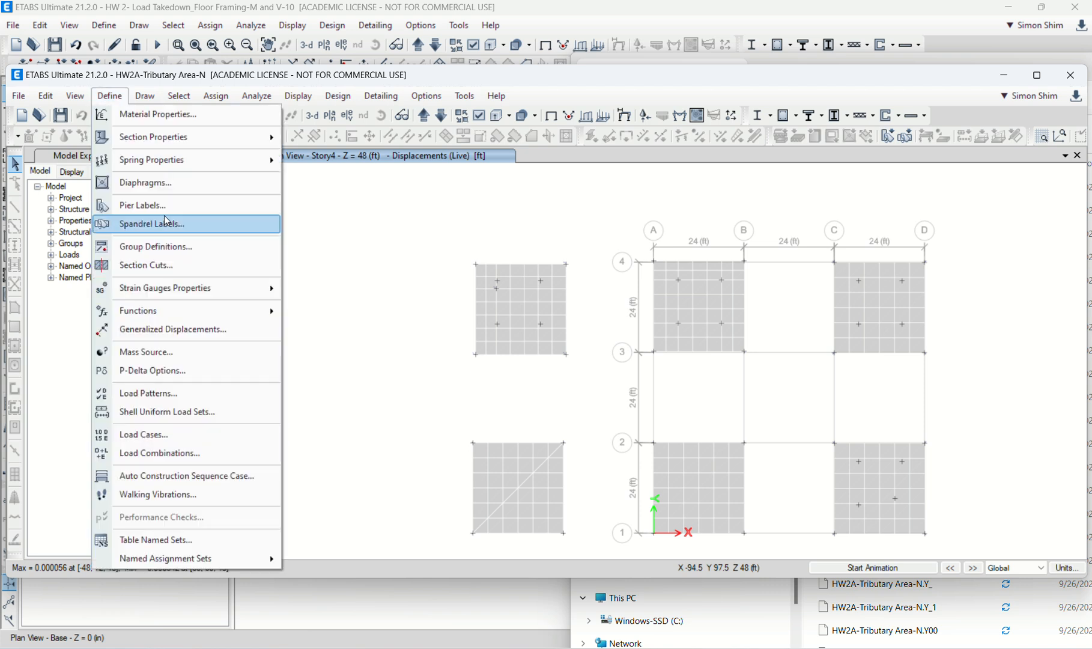
pyautogui.click(226, 433)
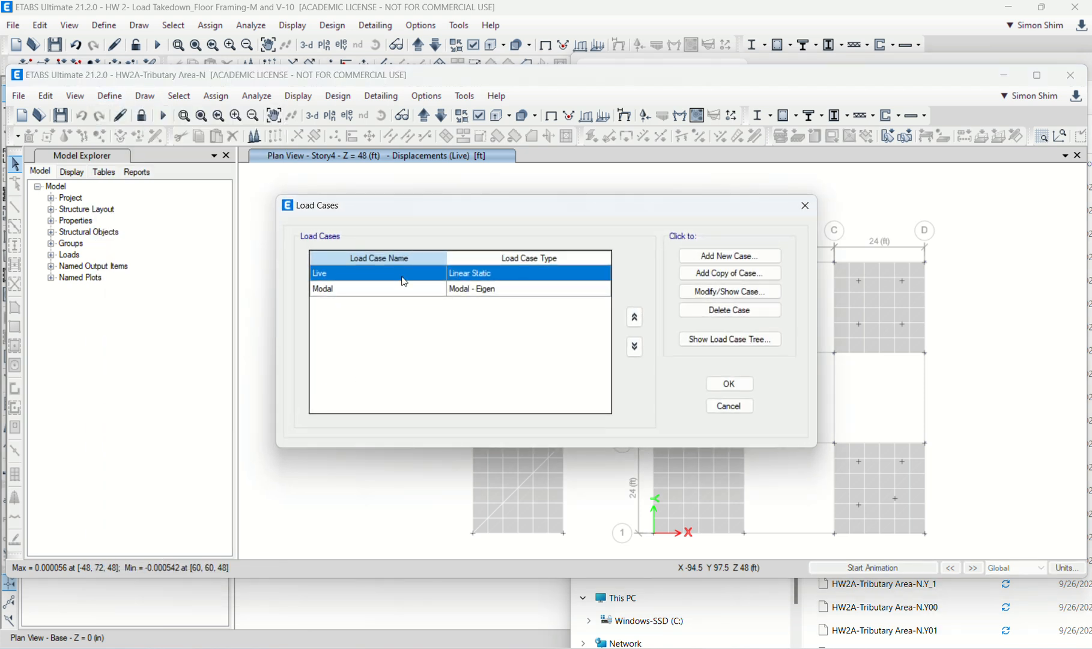
pyautogui.click(702, 302)
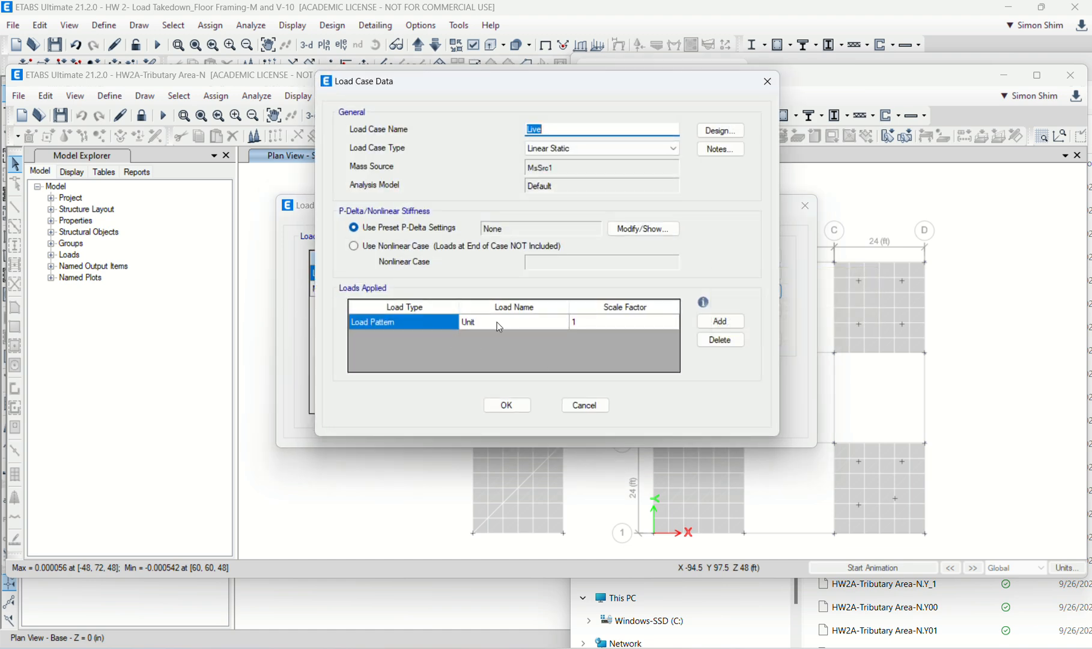
pyautogui.click(581, 405)
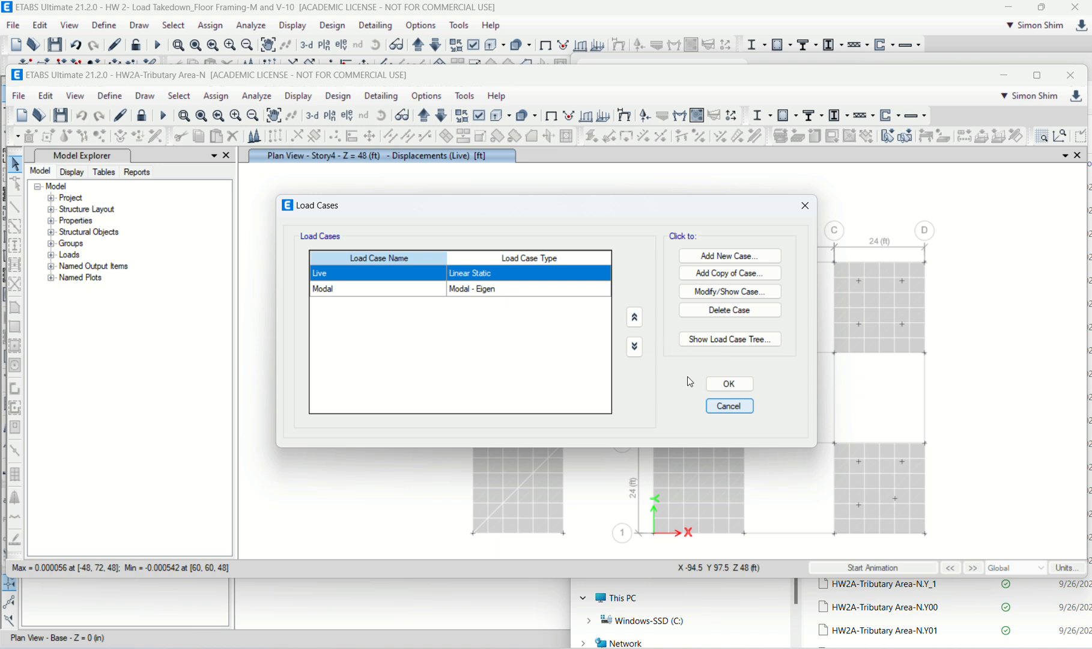
pyautogui.click(729, 406)
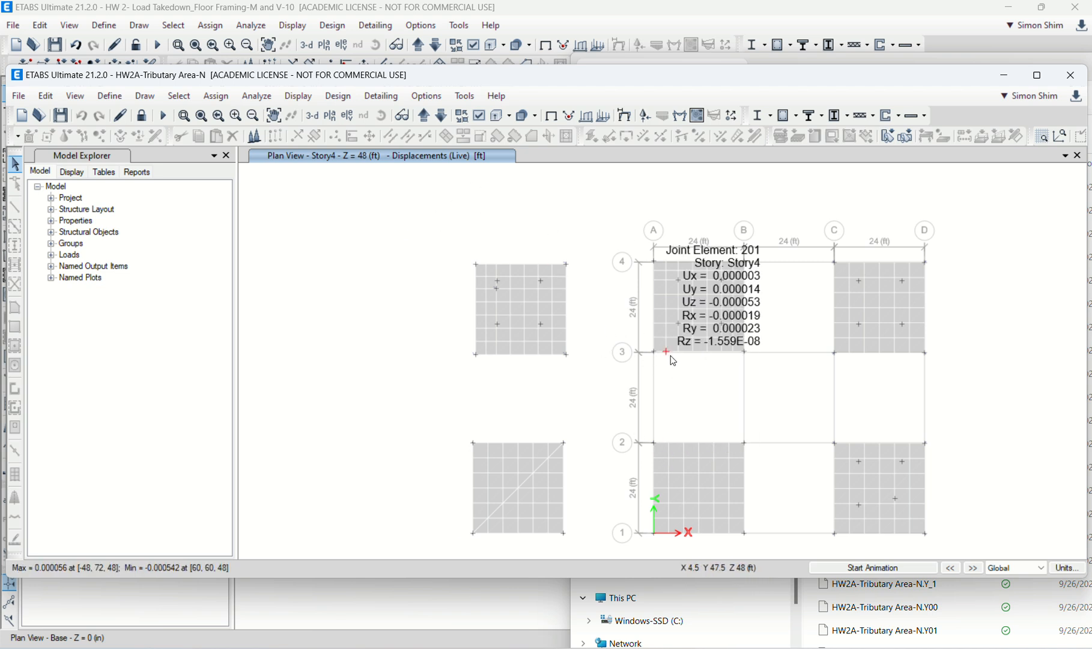
# Return to the undeformed shape and switch the plan view down to Story3
pyautogui.click(551, 119)
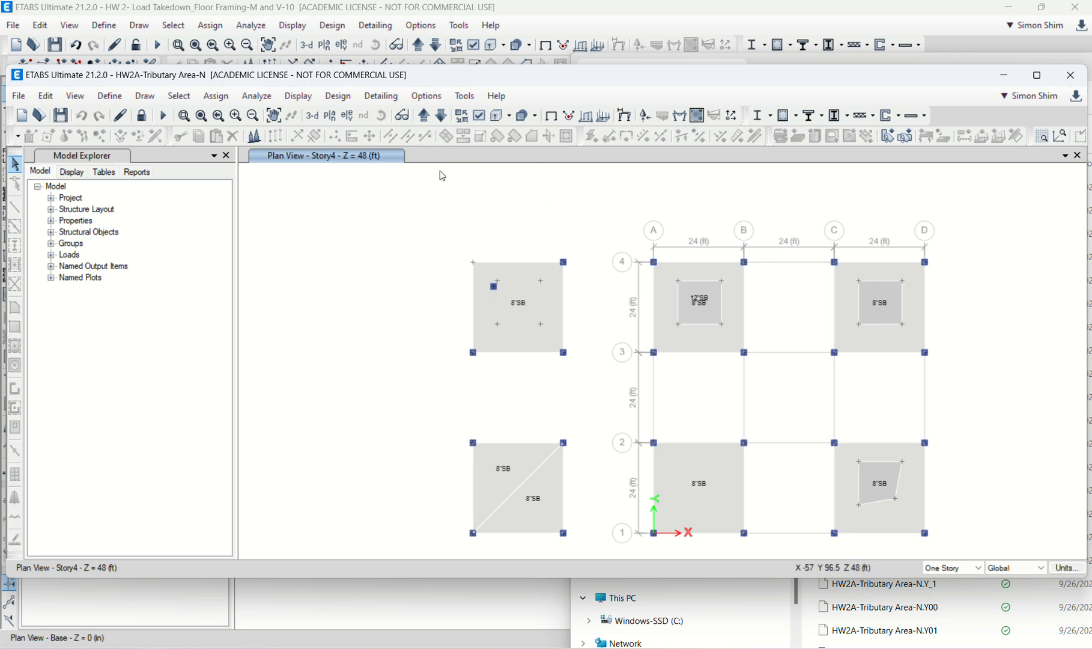
pyautogui.click(441, 115)
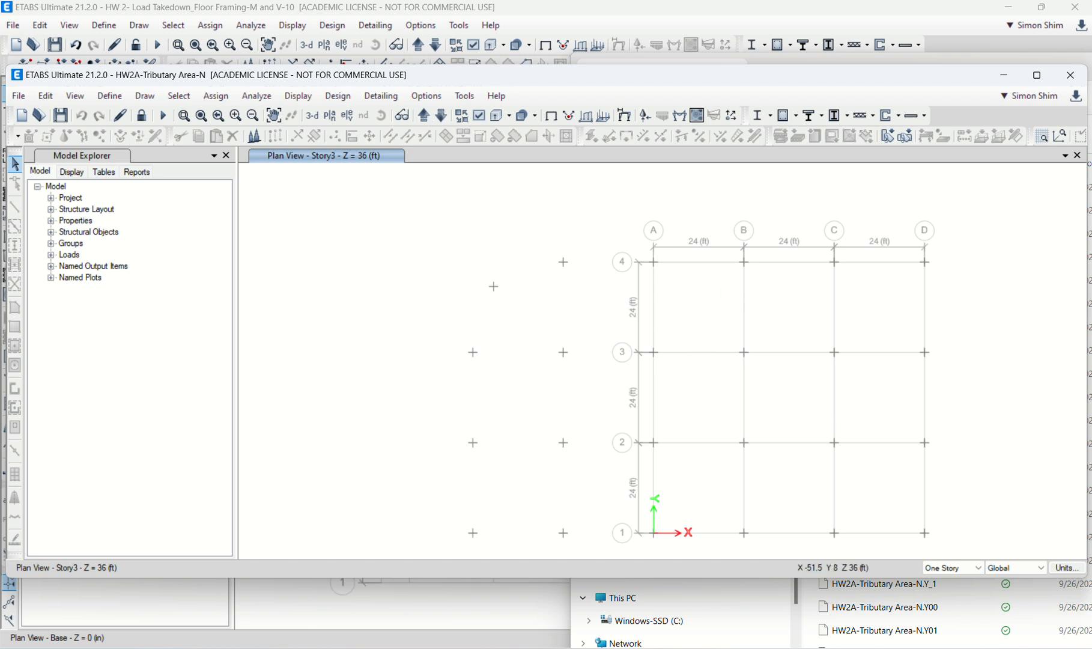
# Switch to the Windows Calculator and compute 24 × 4 ÷ 4
pyautogui.press('super')
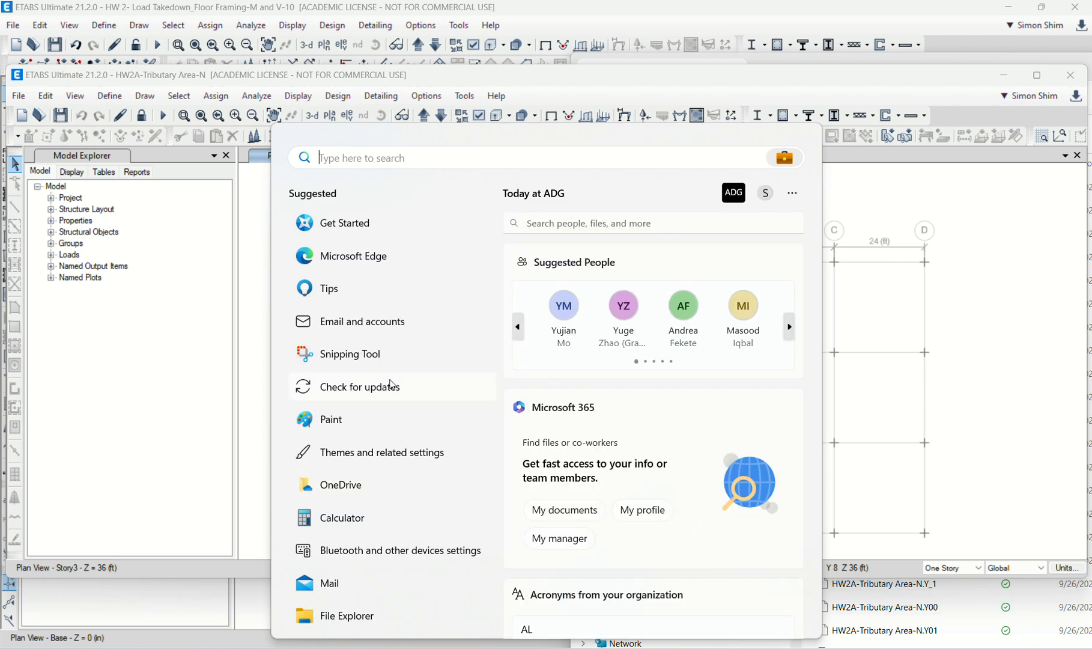
pyautogui.click(358, 520)
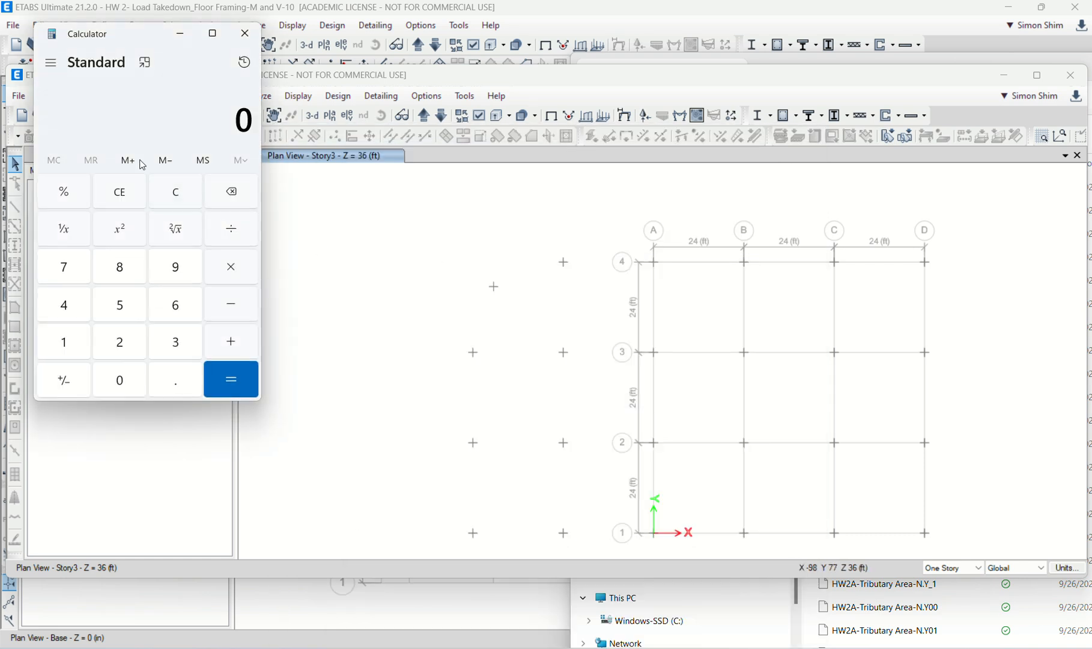
pyautogui.click(131, 340)
pyautogui.click(81, 303)
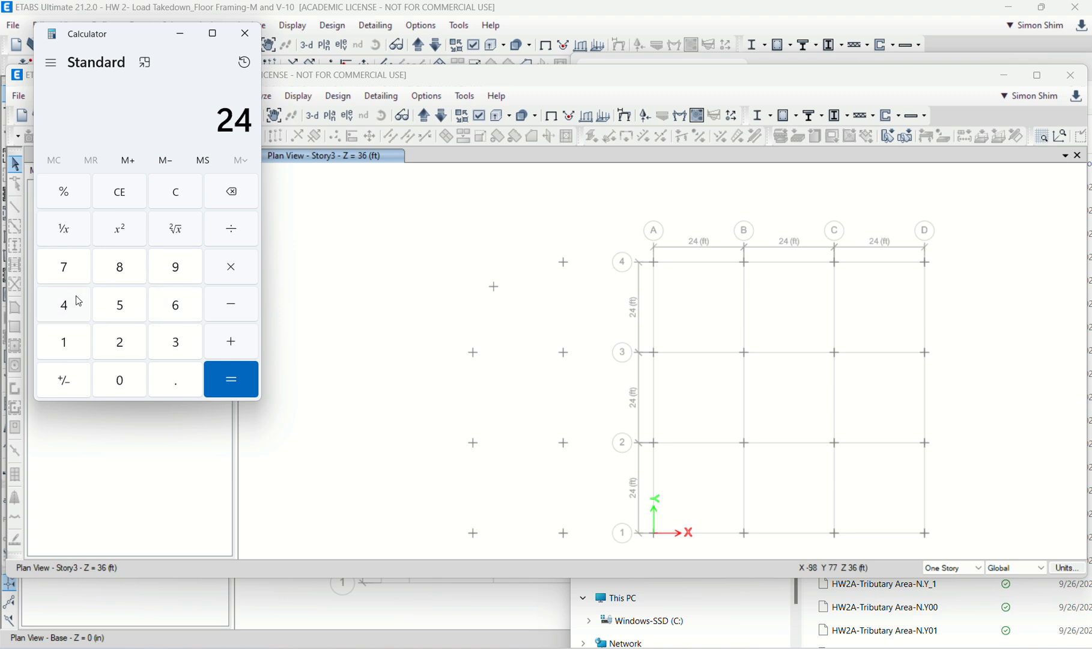
pyautogui.click(230, 271)
pyautogui.click(67, 308)
pyautogui.click(233, 239)
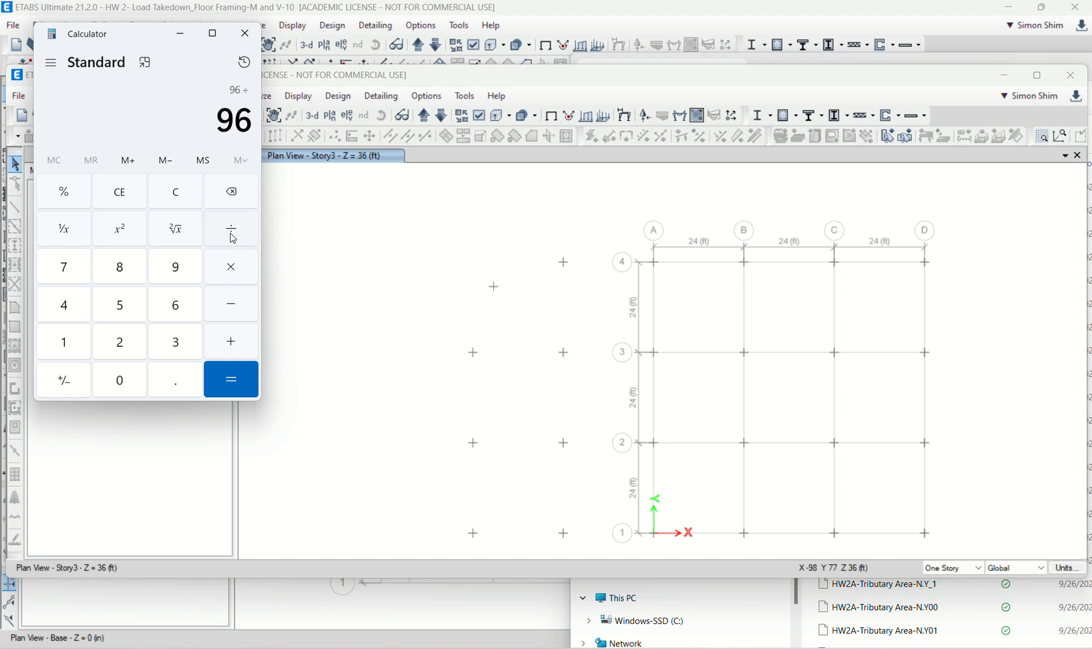
pyautogui.click(65, 306)
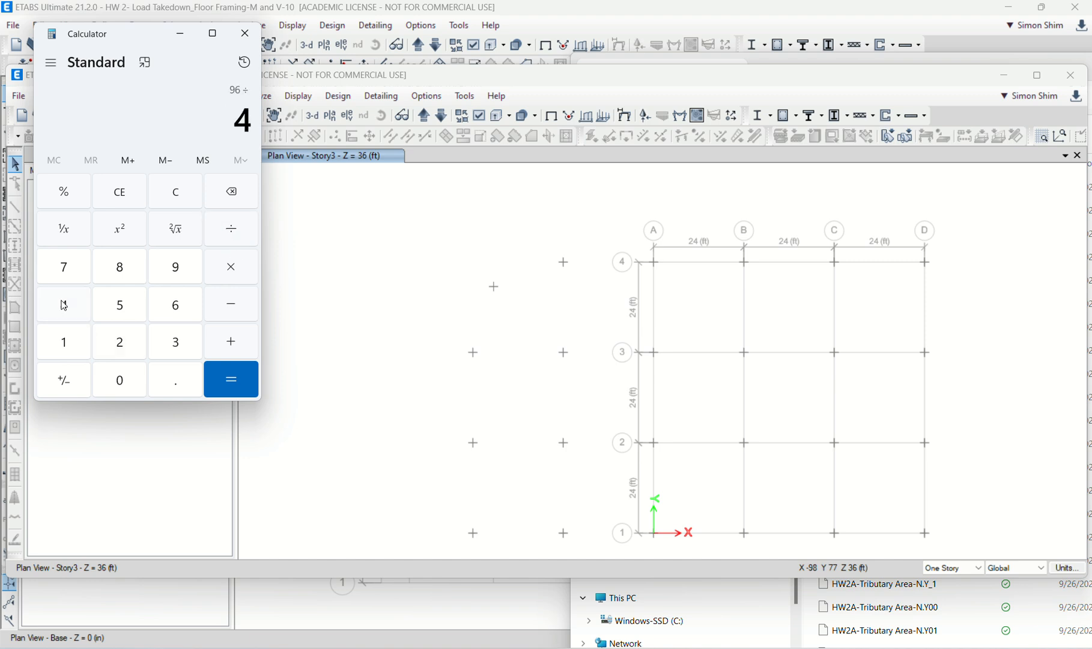
pyautogui.press('Return')
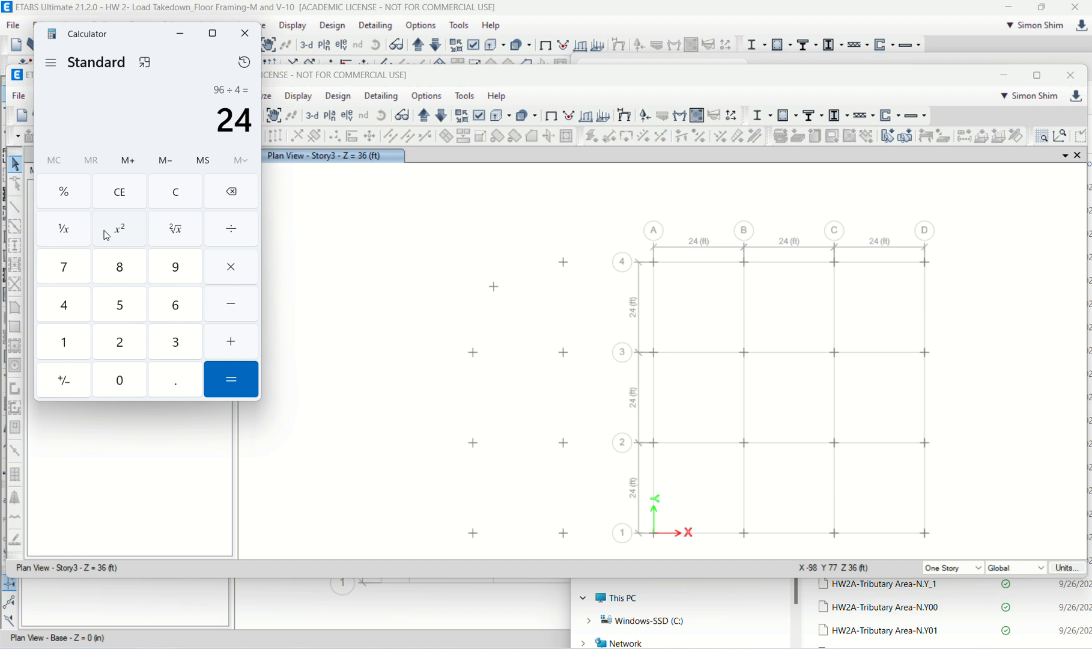
# Display the Live load case's point reactions on the Story3 plan as tabulated values, showing only the Fz component
pyautogui.click(244, 34)
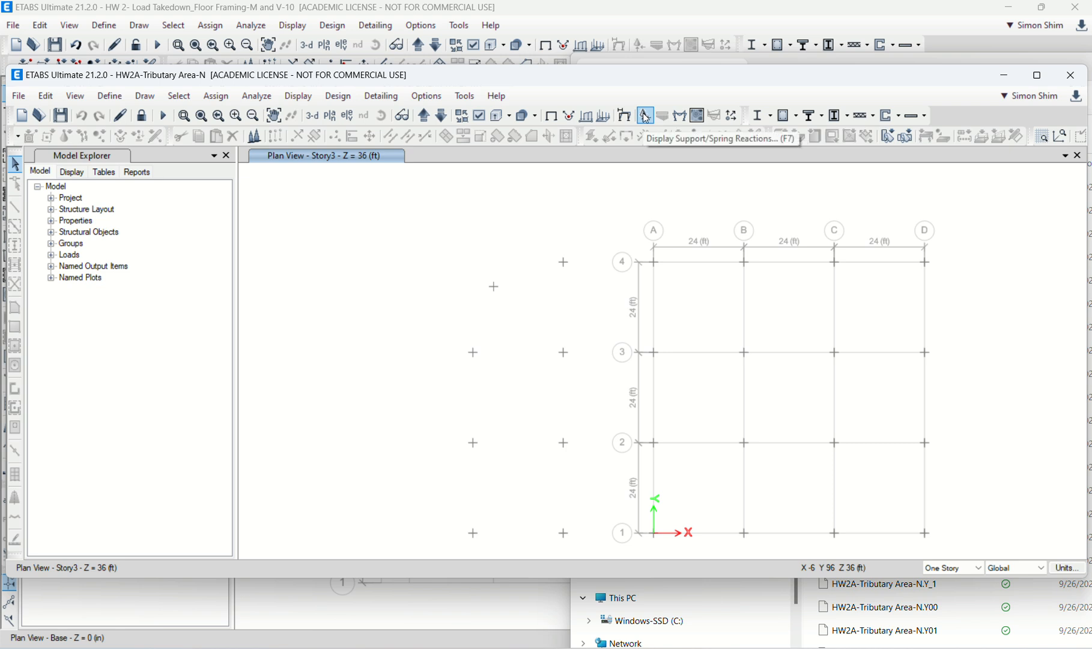
pyautogui.click(308, 98)
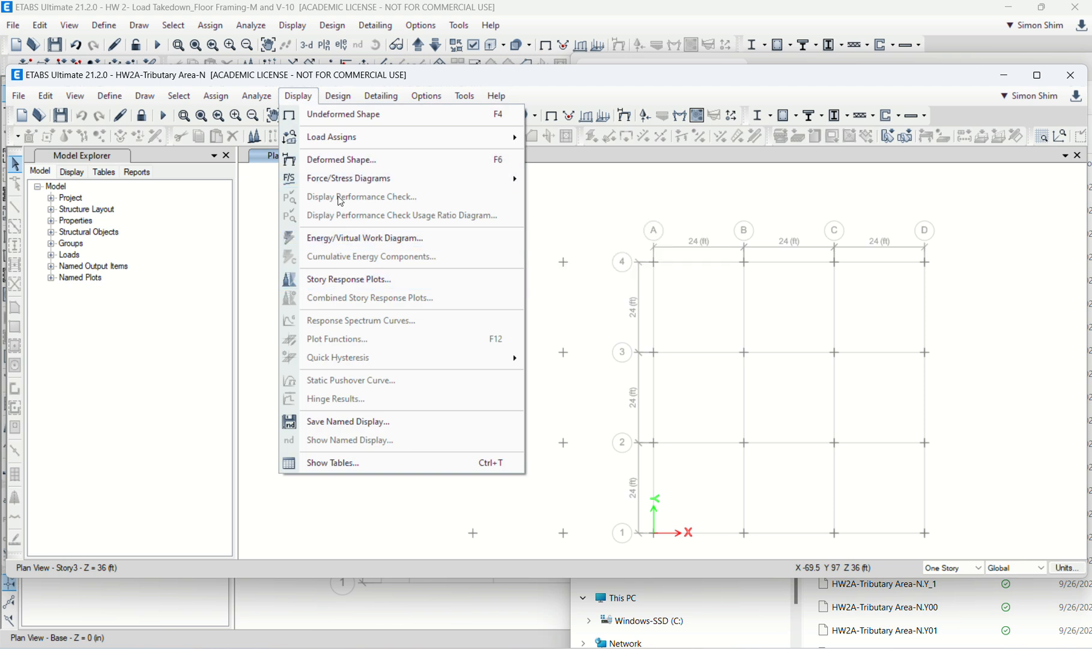
pyautogui.moveTo(361, 186)
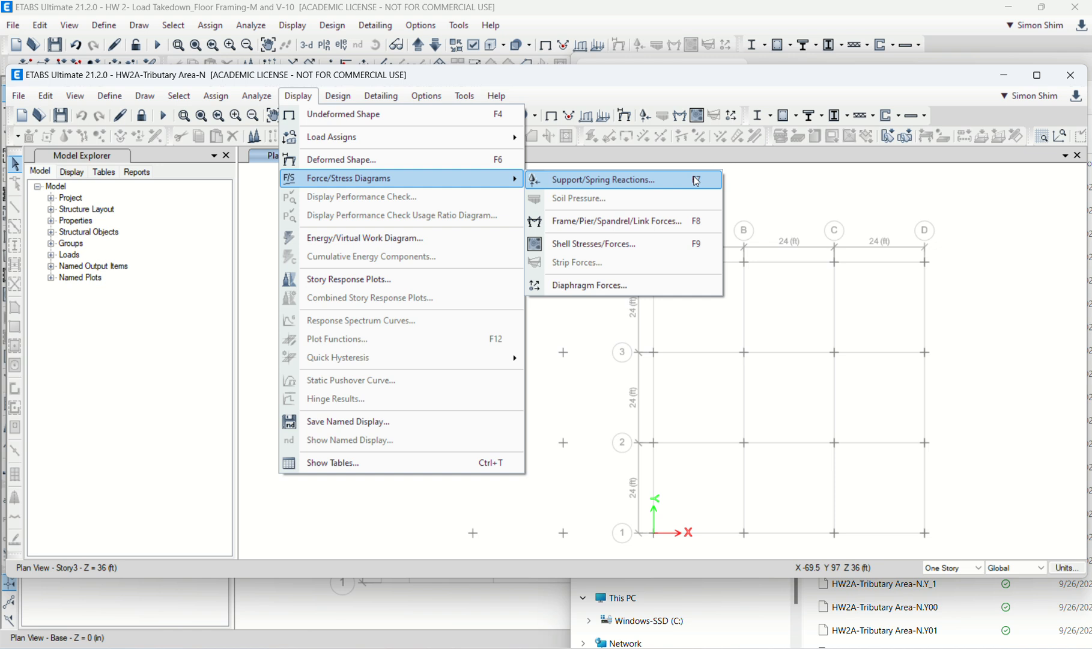
pyautogui.click(646, 117)
pyautogui.click(647, 118)
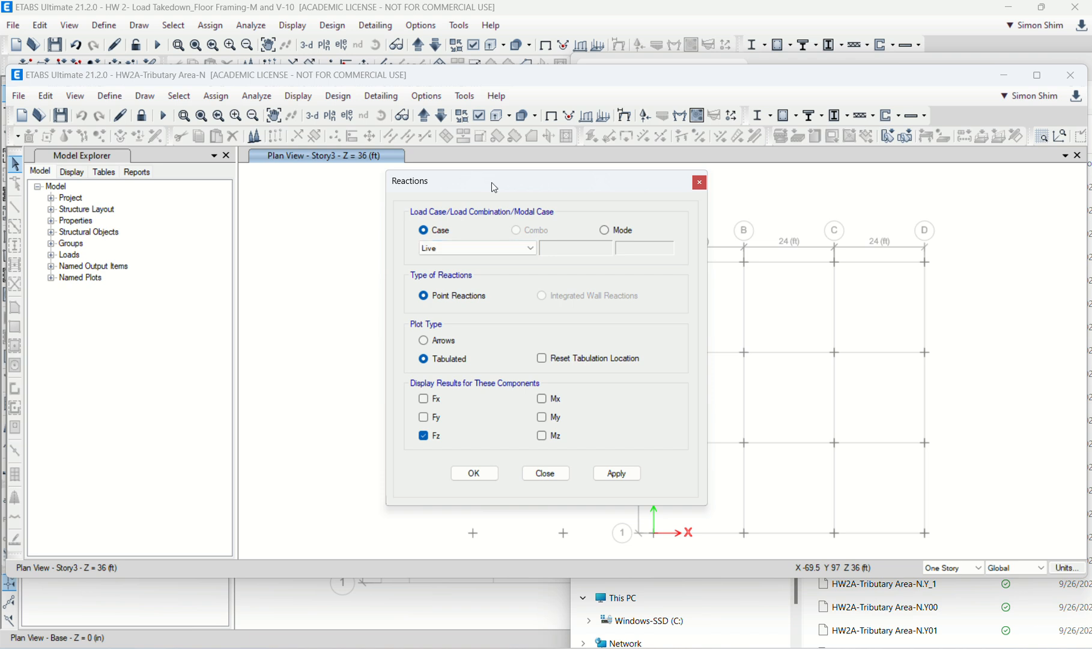
pyautogui.moveTo(494, 188); pyautogui.dragTo(307, 207)
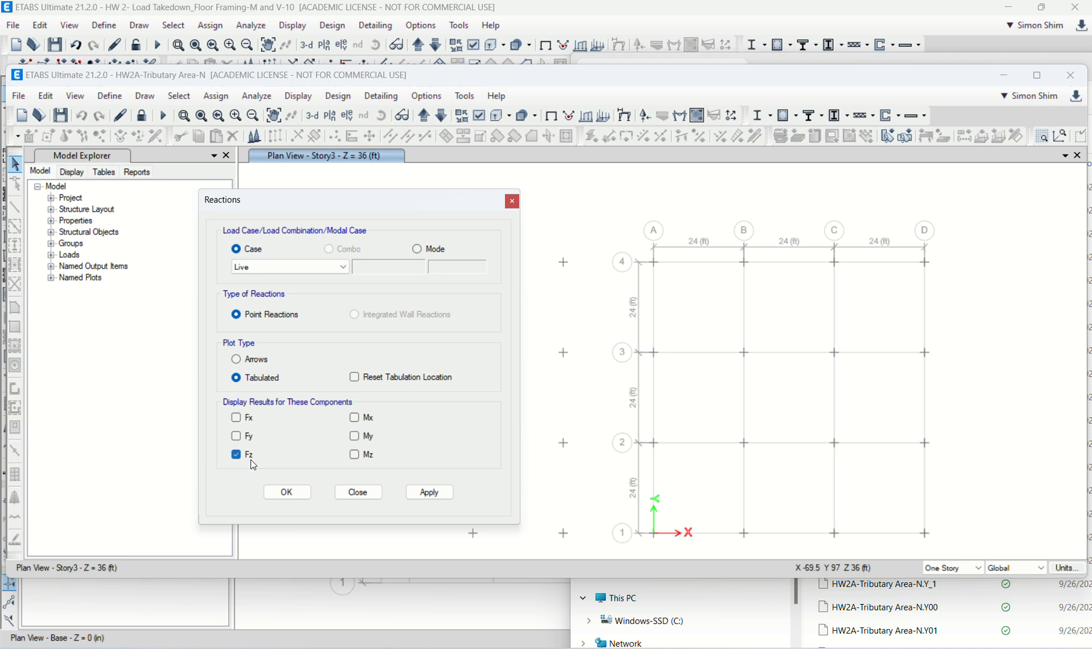
pyautogui.click(432, 496)
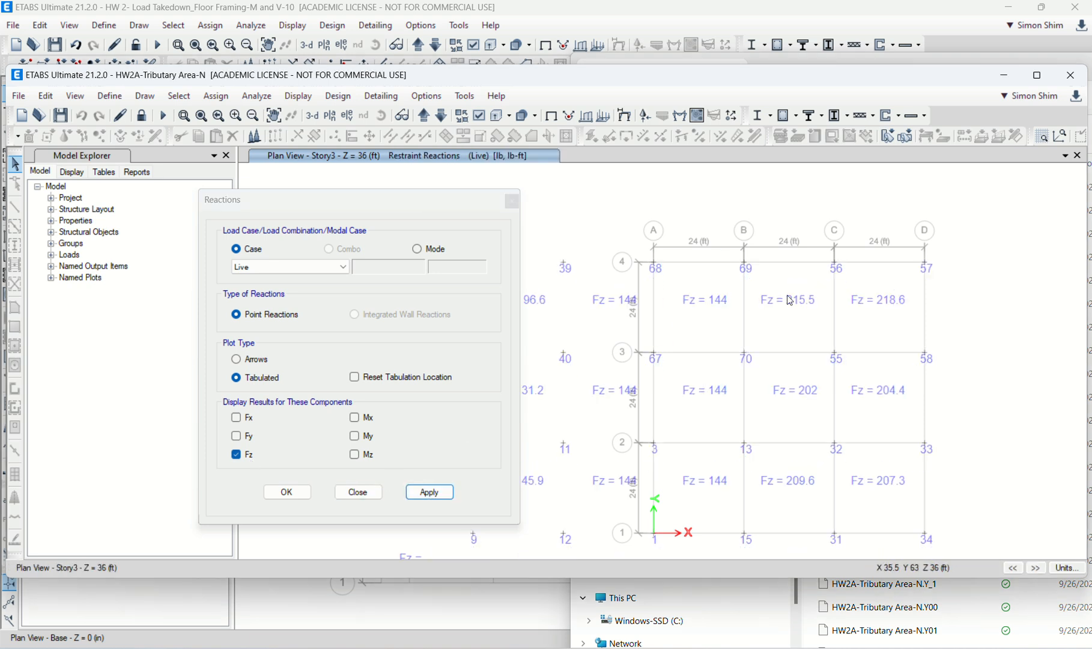
pyautogui.click(1040, 80)
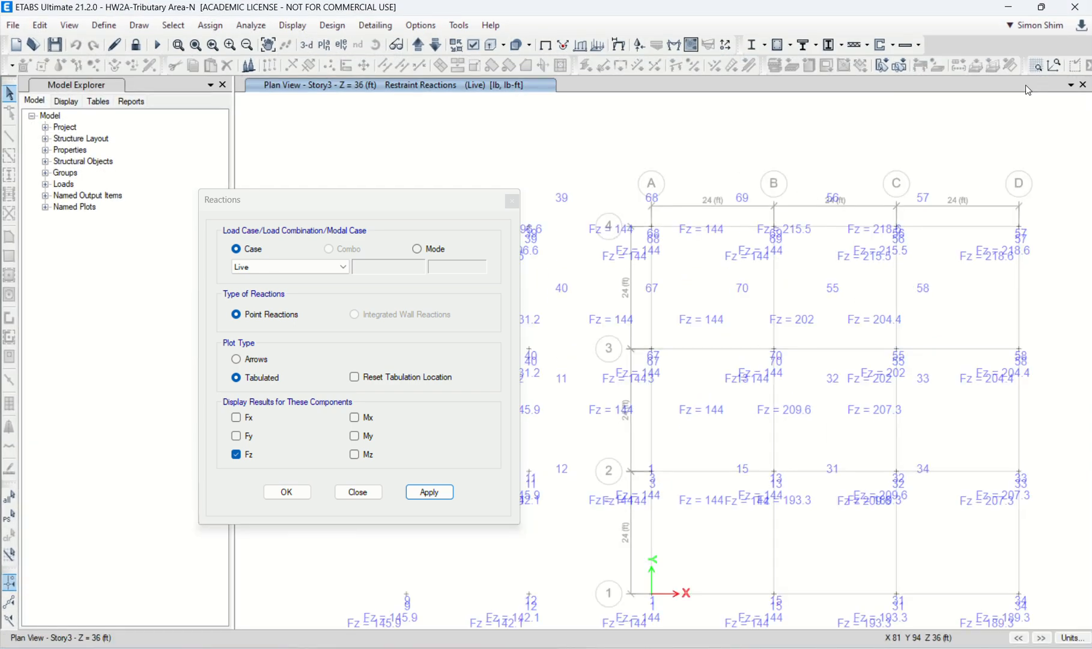
pyautogui.click(424, 493)
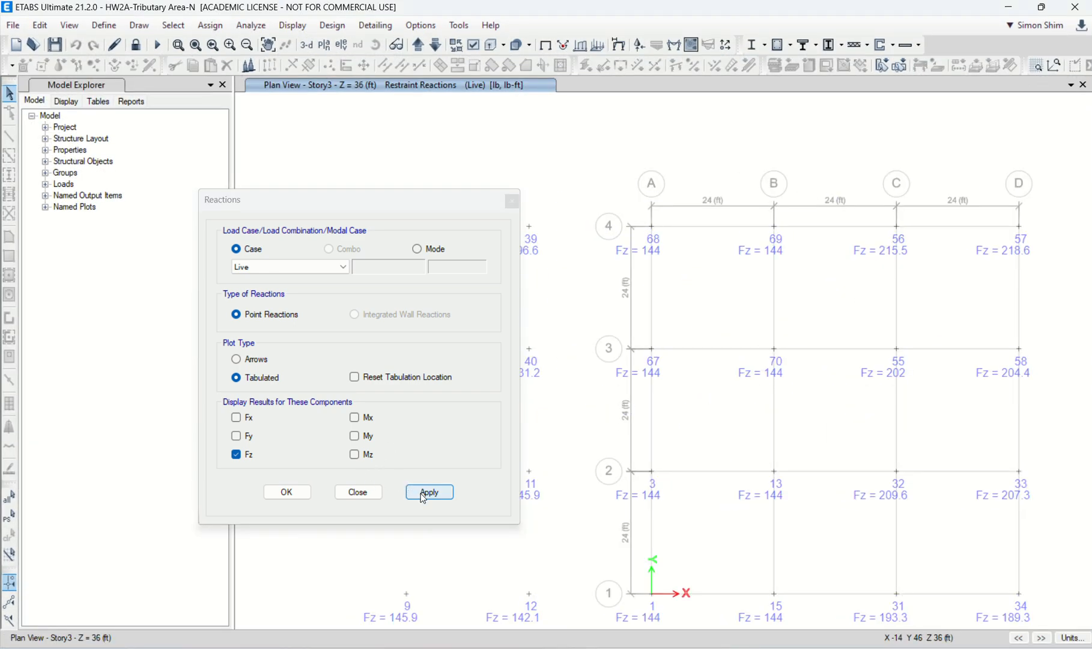
pyautogui.click(308, 494)
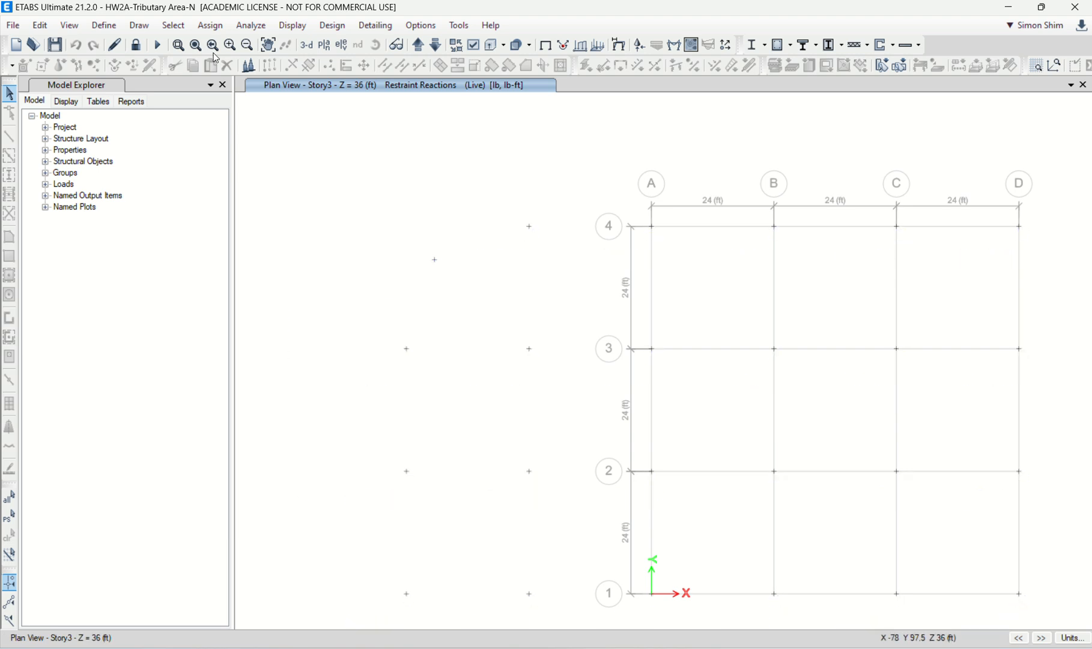
pyautogui.click(196, 45)
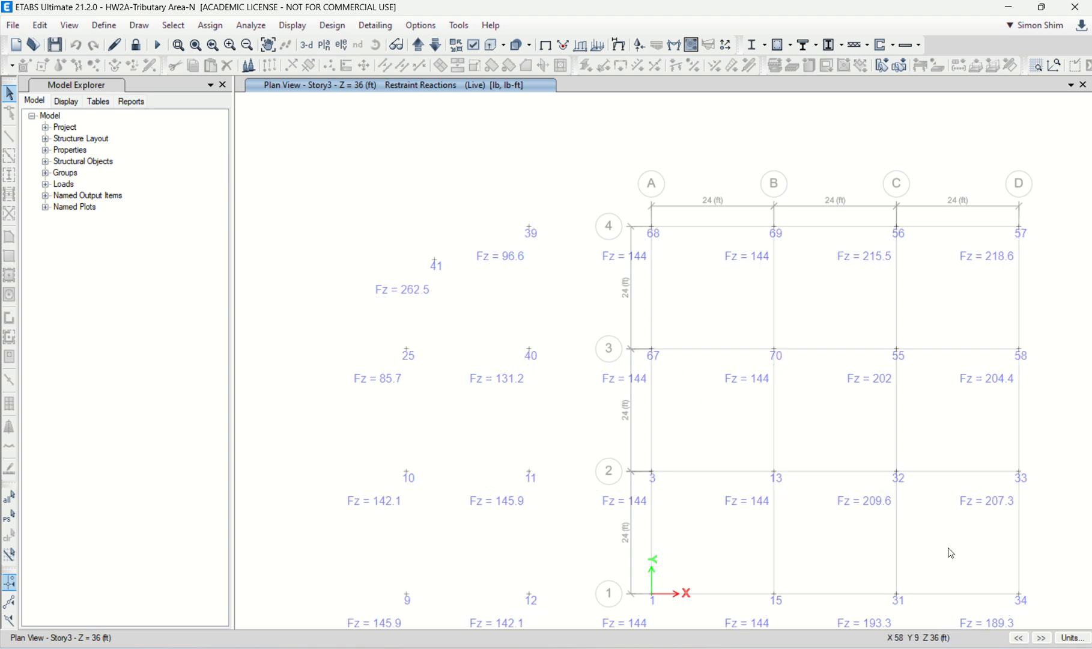
# Set the consistent display units to inches for length and N for force
pyautogui.click(1074, 638)
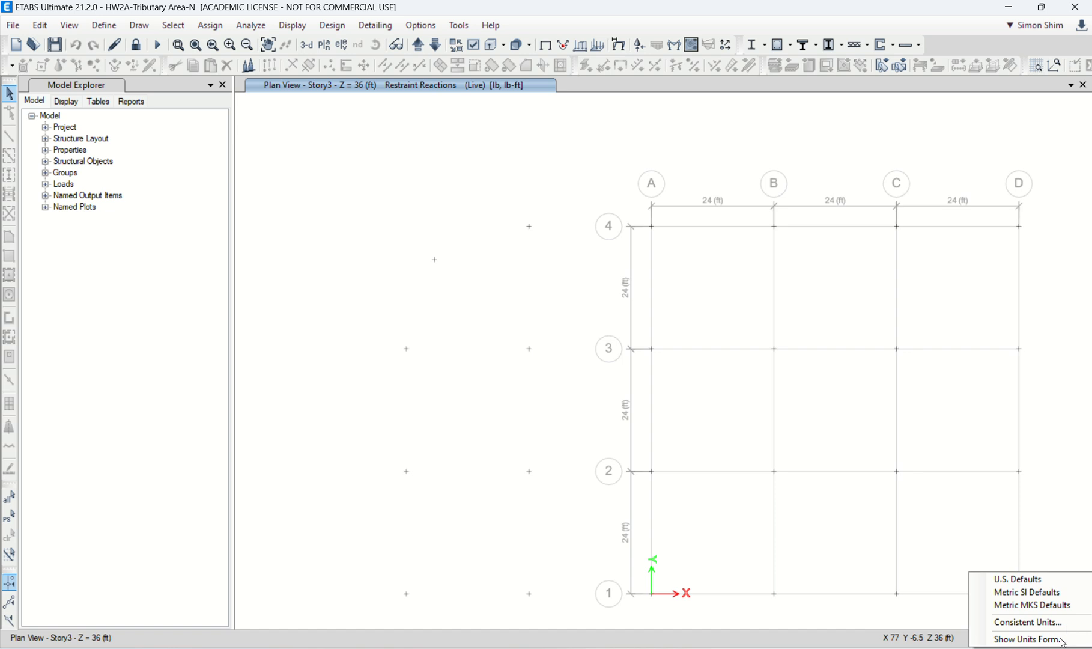
pyautogui.click(1060, 625)
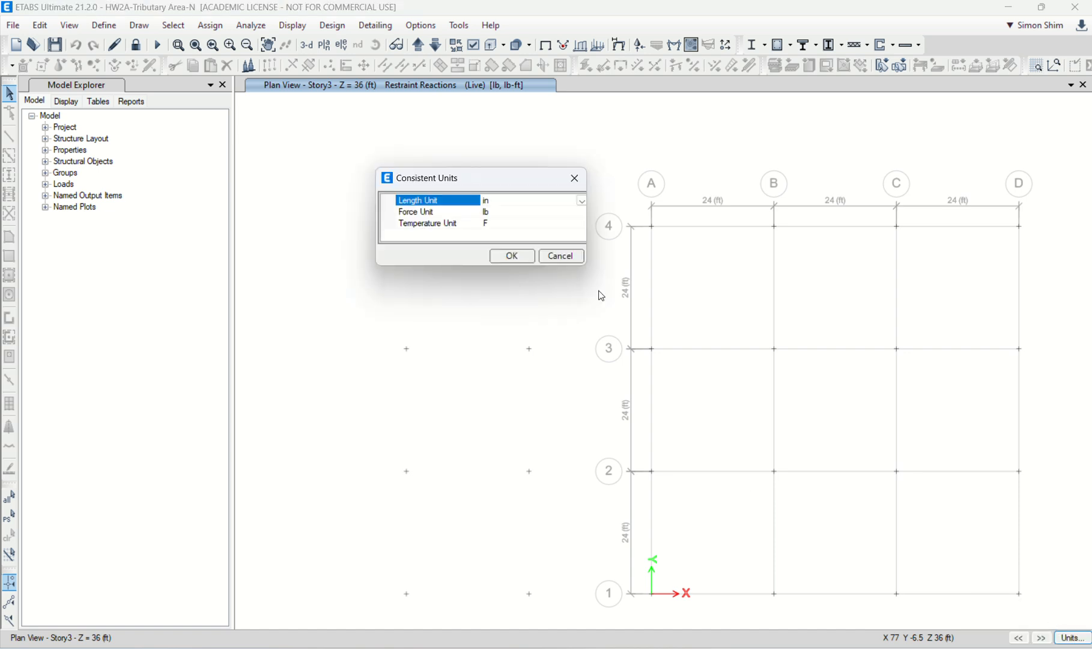
pyautogui.click(544, 211)
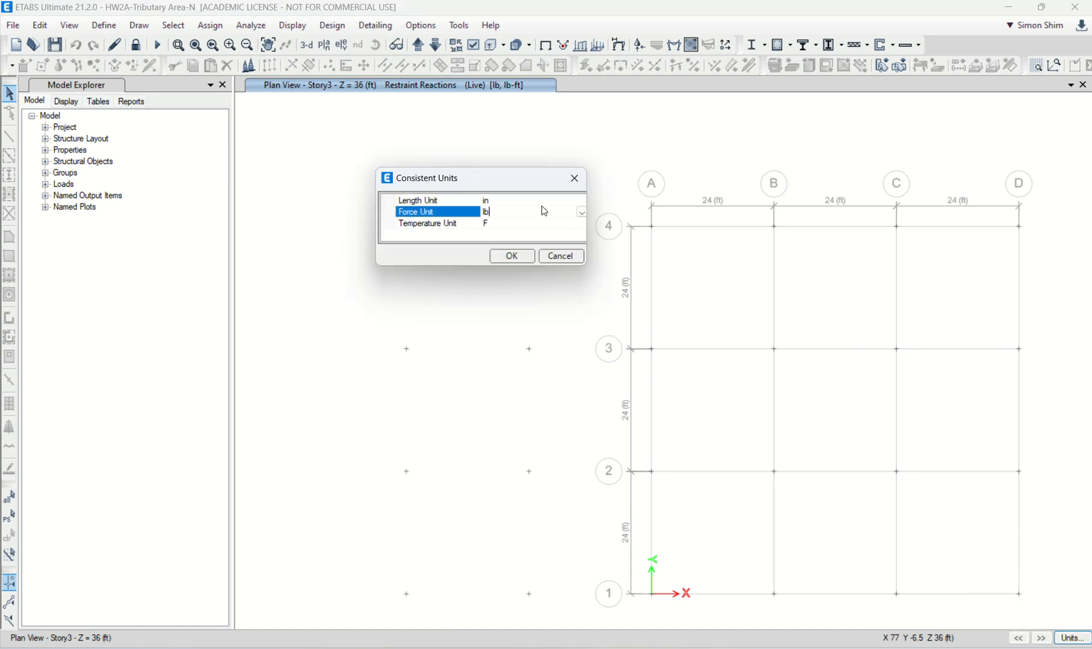
pyautogui.click(582, 212)
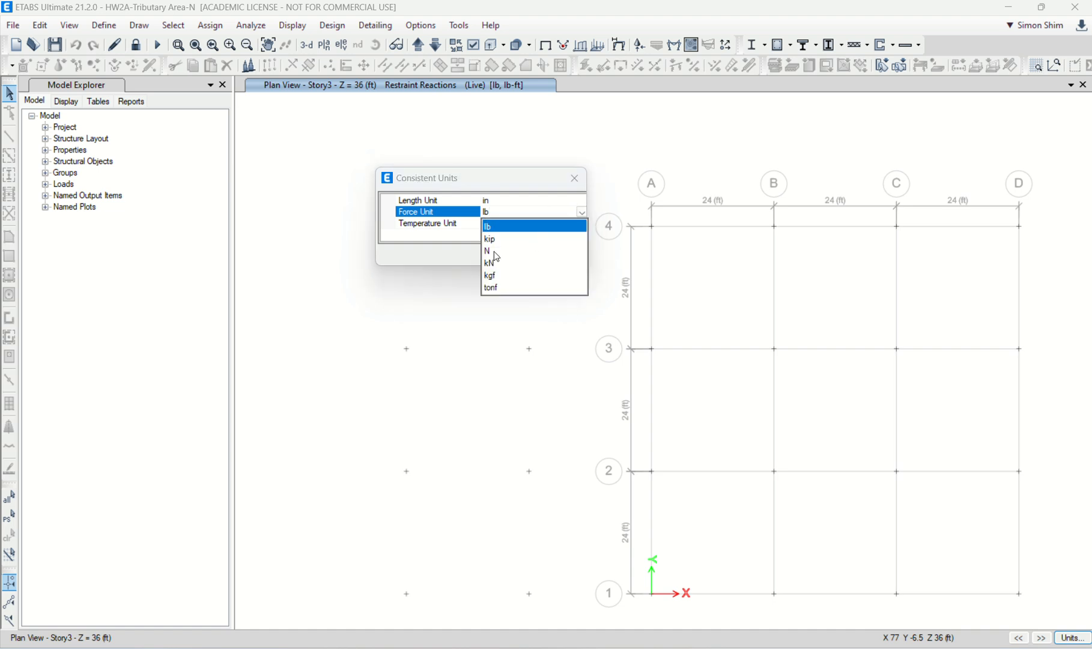
pyautogui.click(494, 254)
pyautogui.click(508, 258)
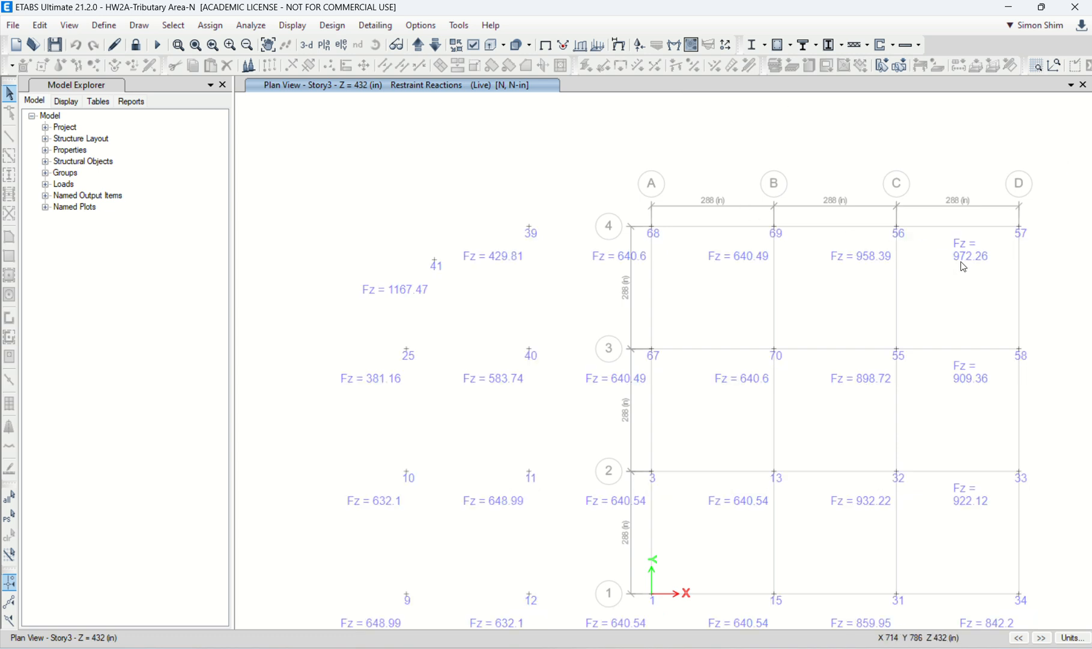
# Set the consistent force unit to lb with inches as the length unit
pyautogui.click(1069, 638)
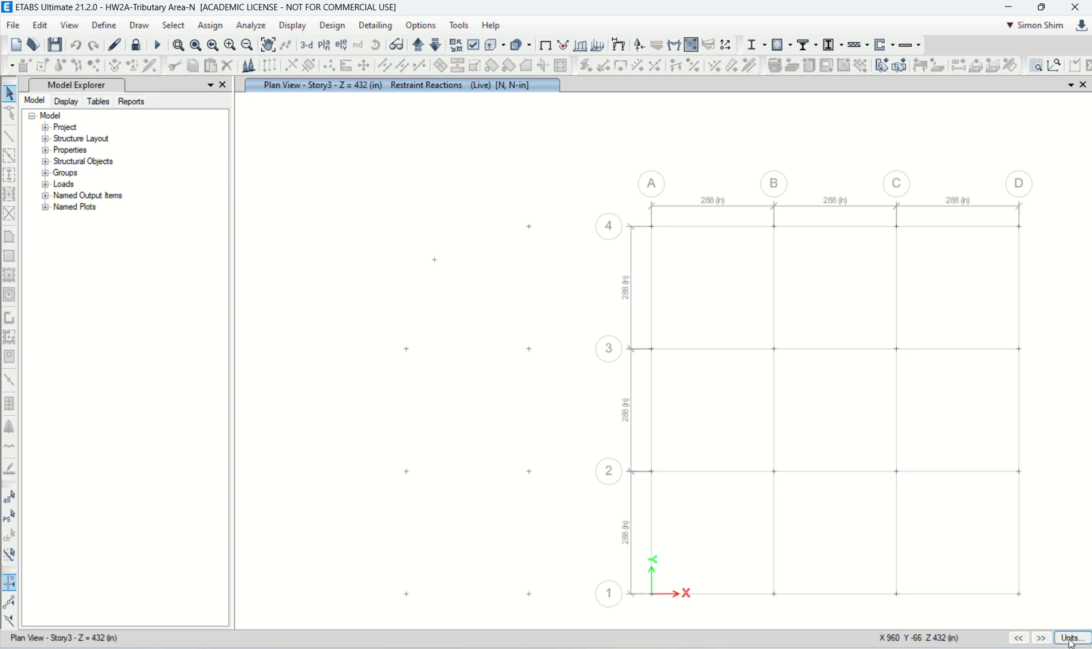
pyautogui.click(1049, 622)
pyautogui.click(512, 259)
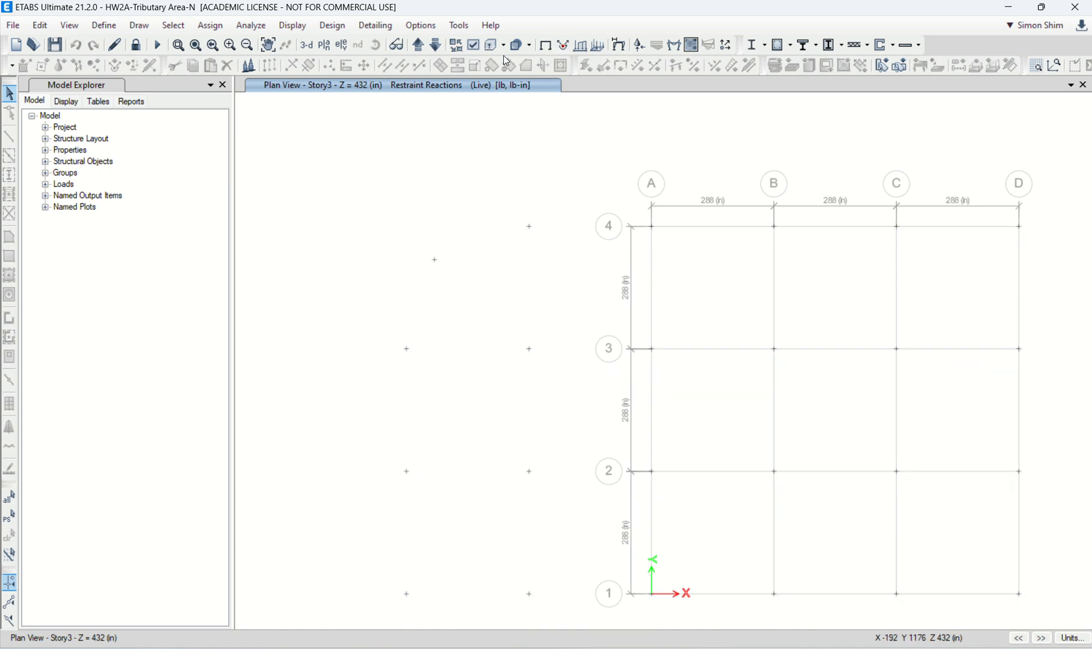
# Compare the Fz reactions on the Story3 plan with the slab panels and supports on the Story4 plan, finishing on Story4
pyautogui.click(422, 48)
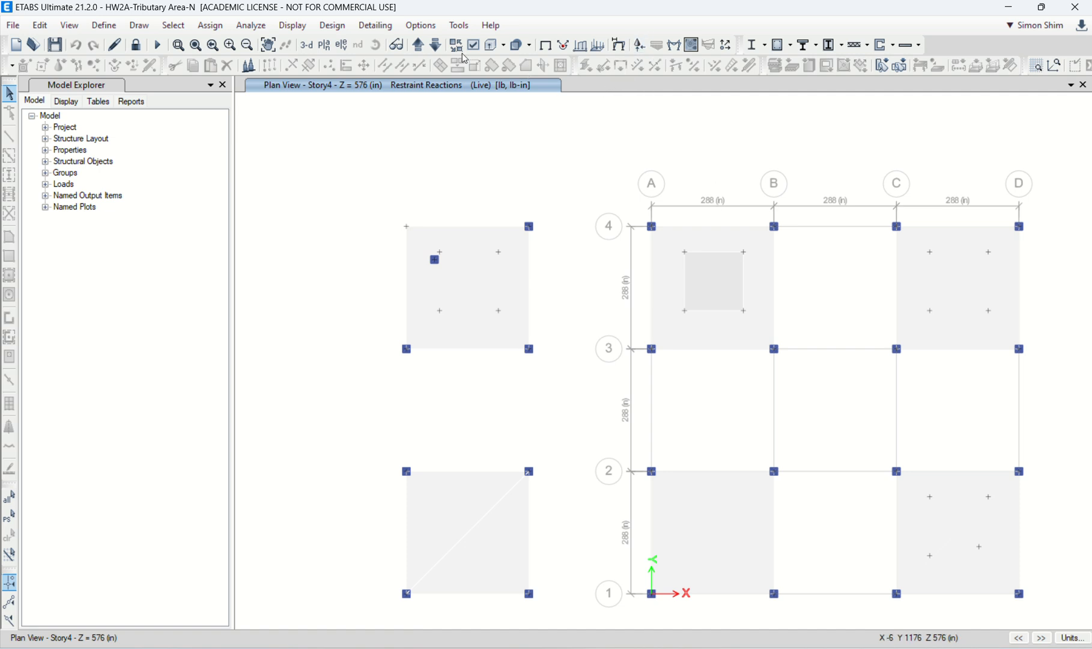
pyautogui.click(435, 45)
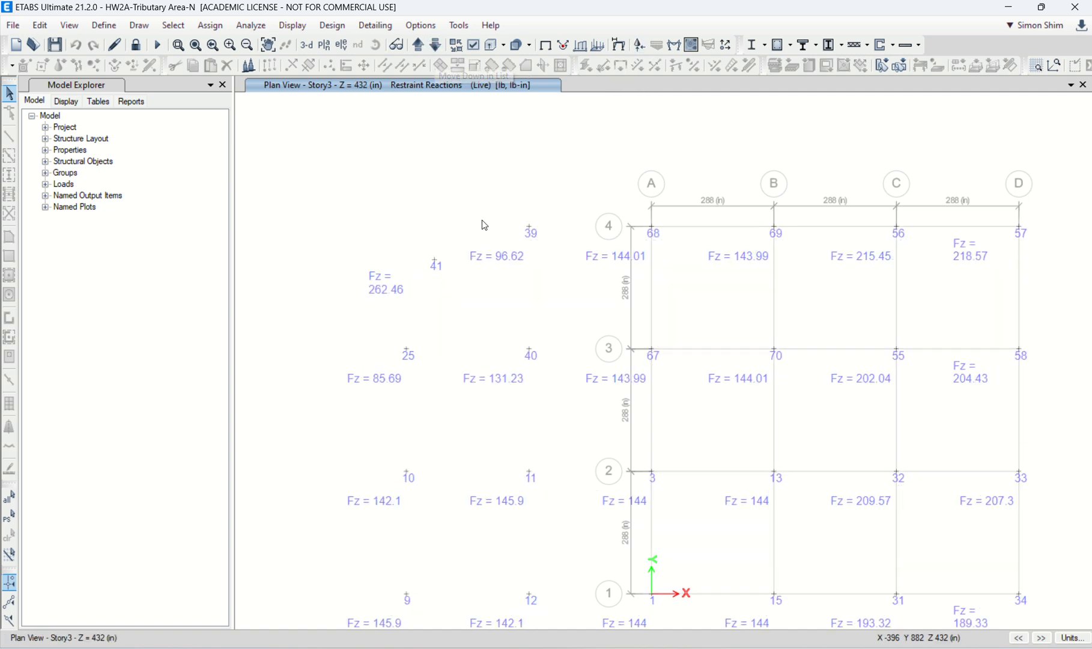
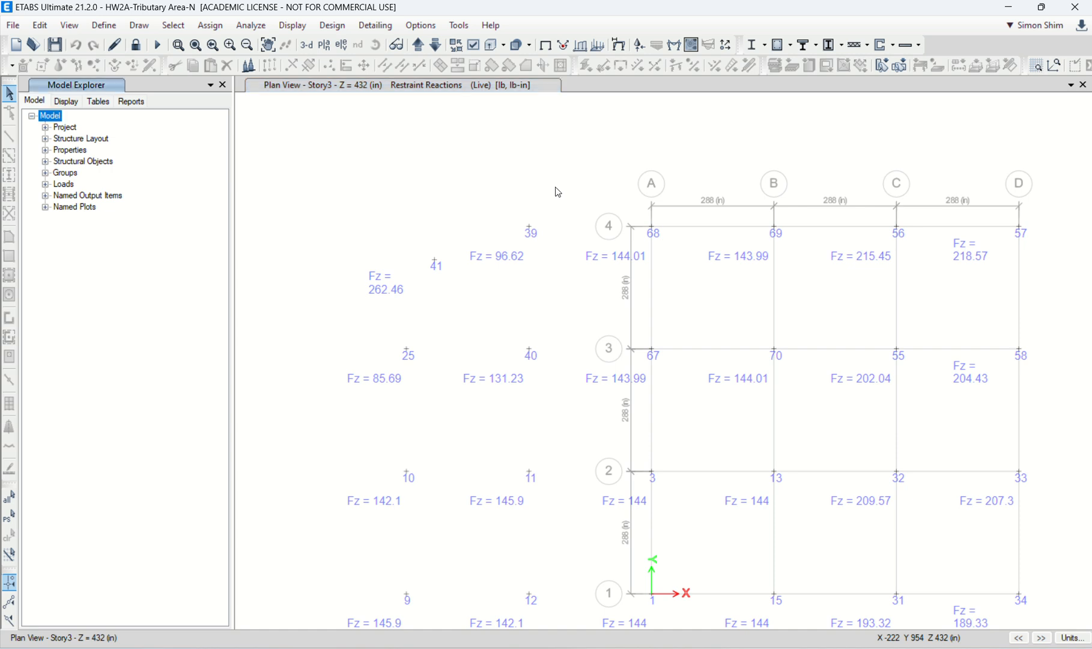
pyautogui.press('F4')
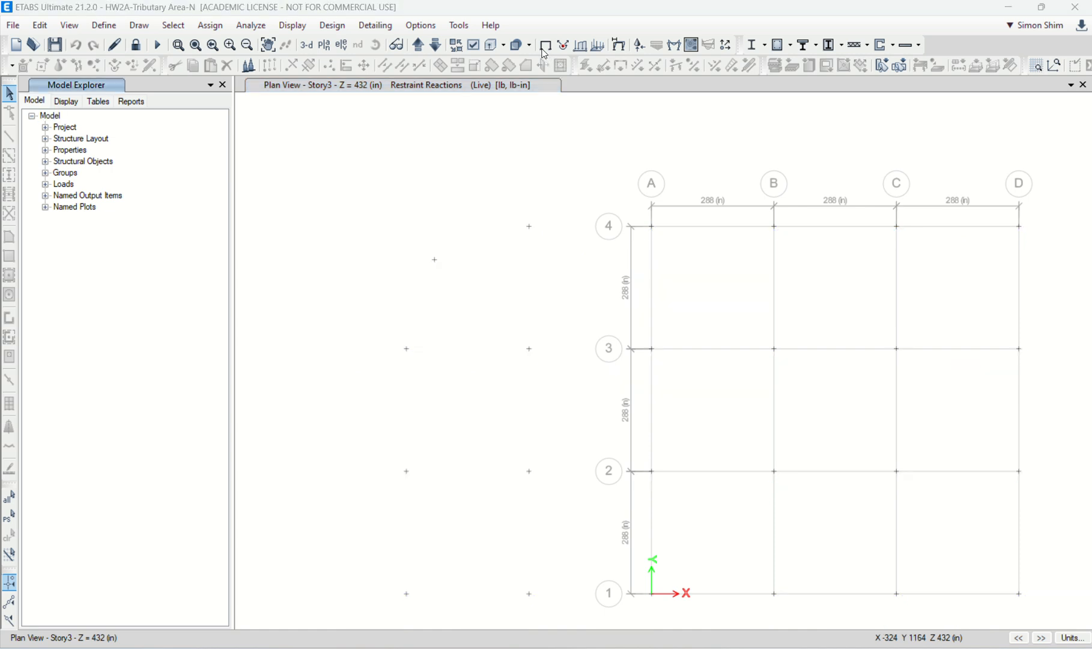
pyautogui.click(419, 46)
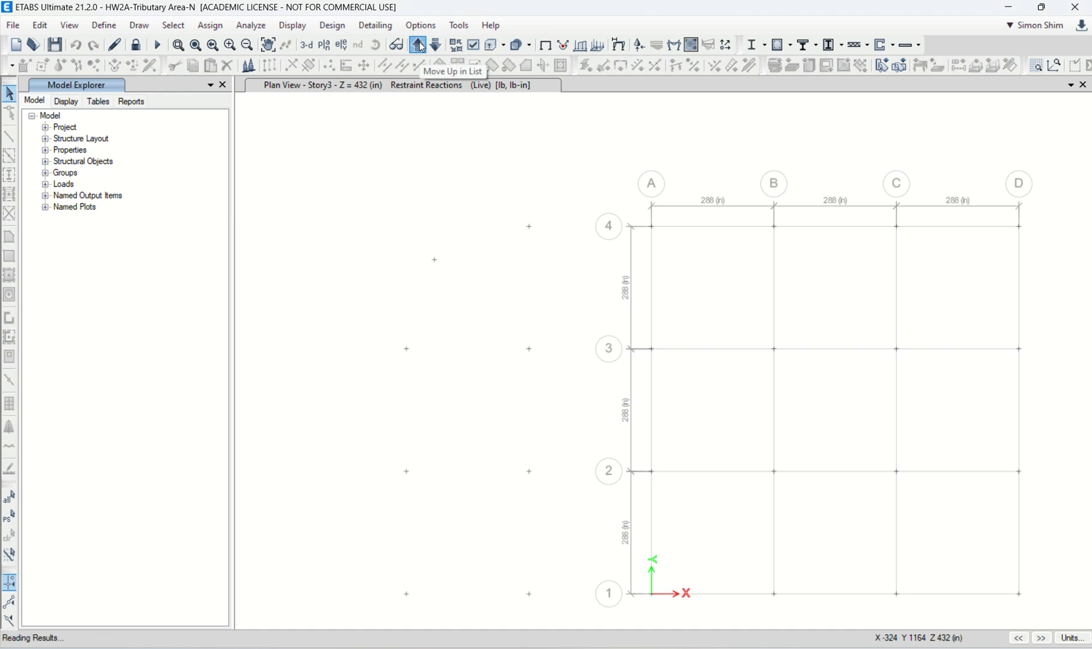
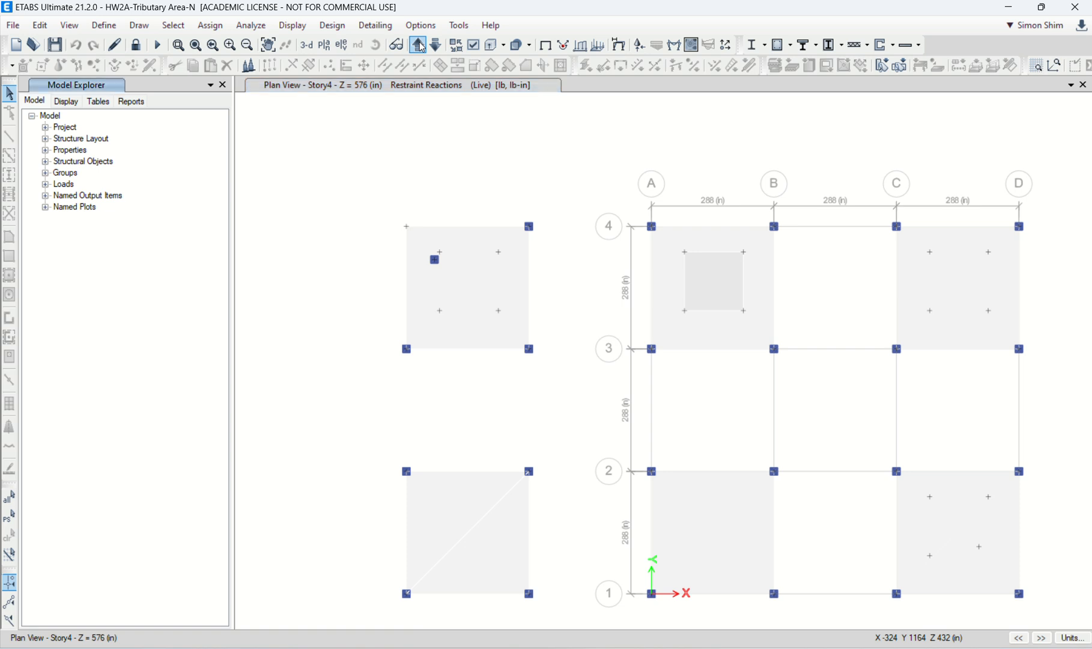
pyautogui.click(433, 46)
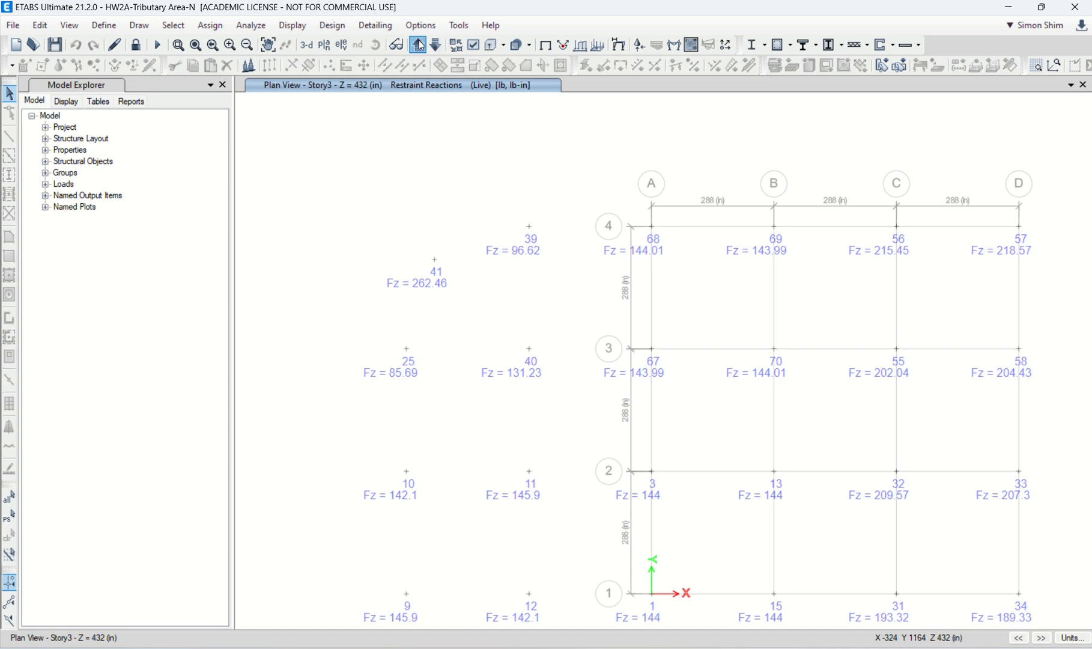
pyautogui.click(423, 51)
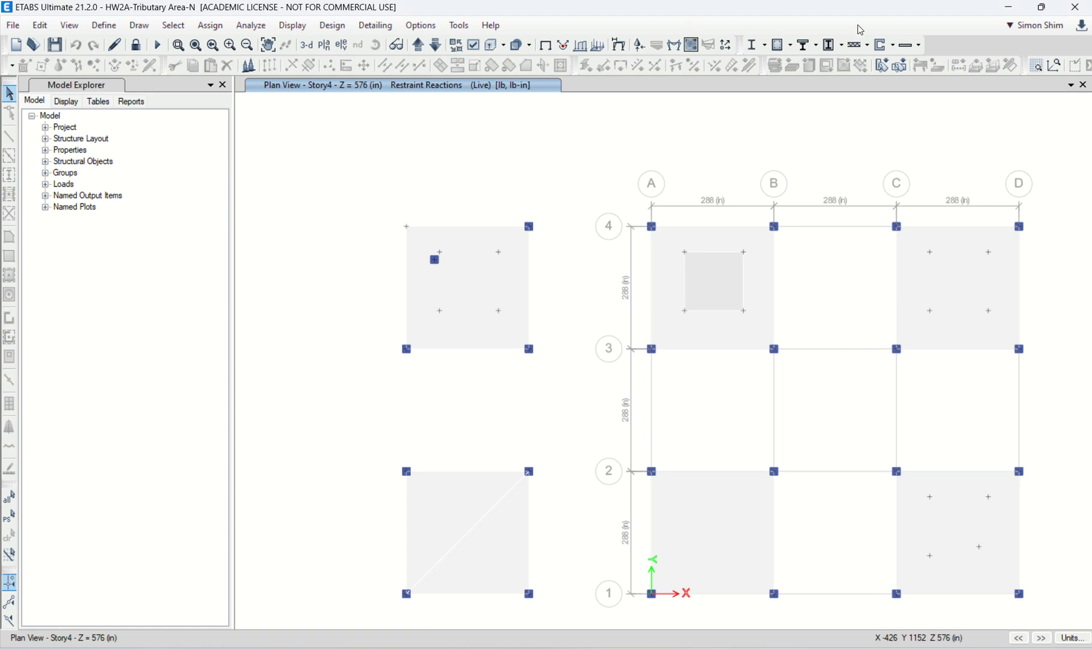
# Turn on object shrink for the Story4 slabs and go back down to the Story3 reactions plan
pyautogui.click(1041, 7)
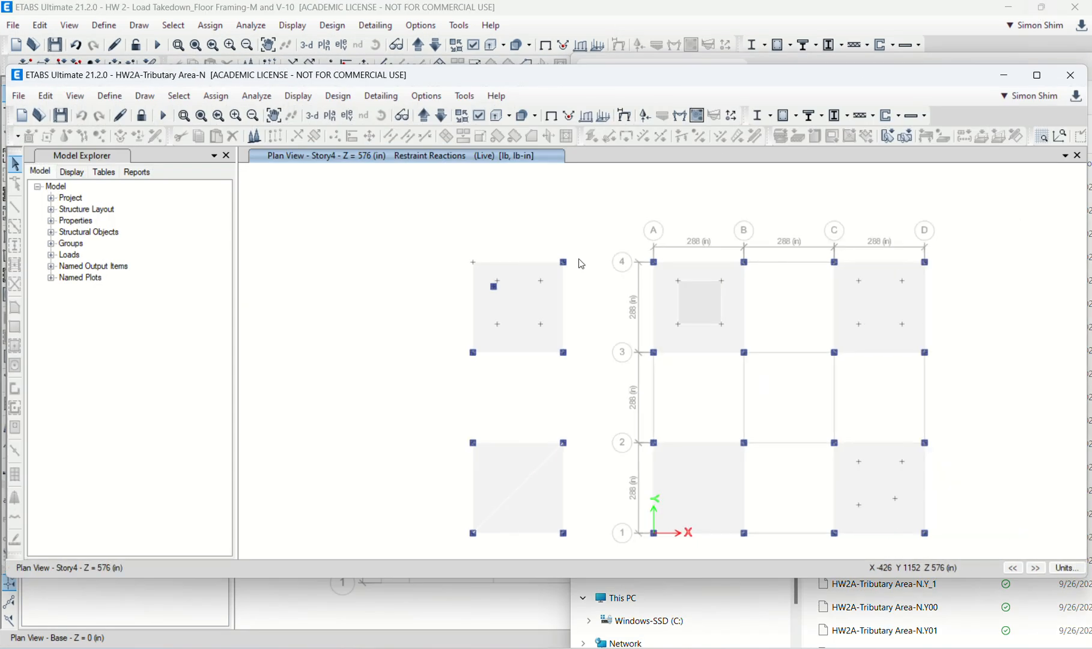
pyautogui.click(463, 116)
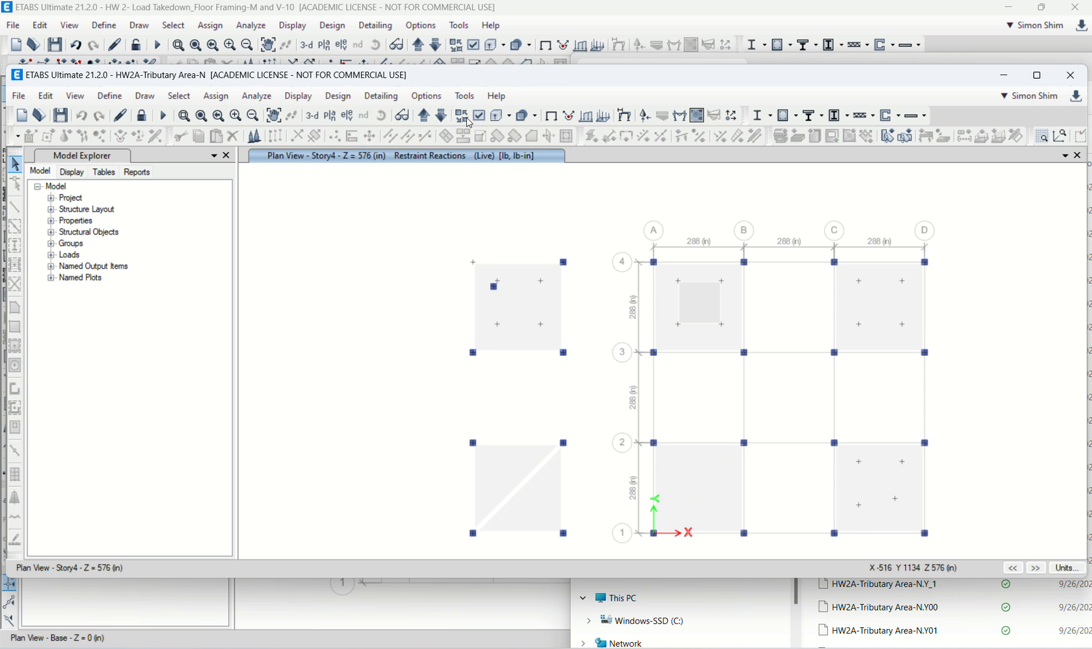
pyautogui.click(447, 119)
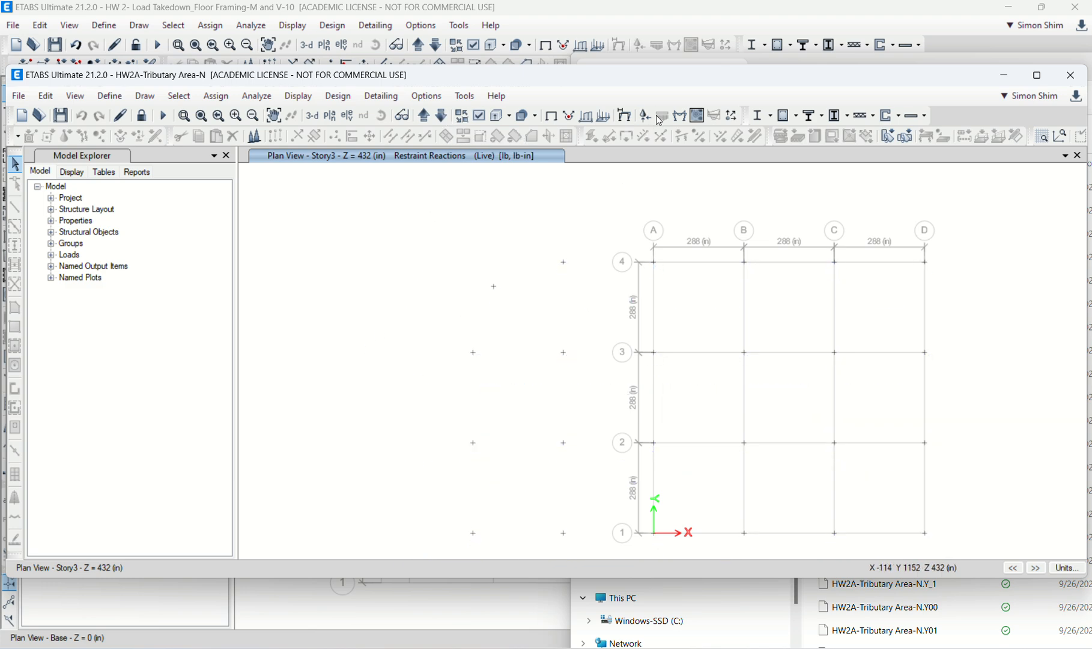
pyautogui.doubleClick(678, 74)
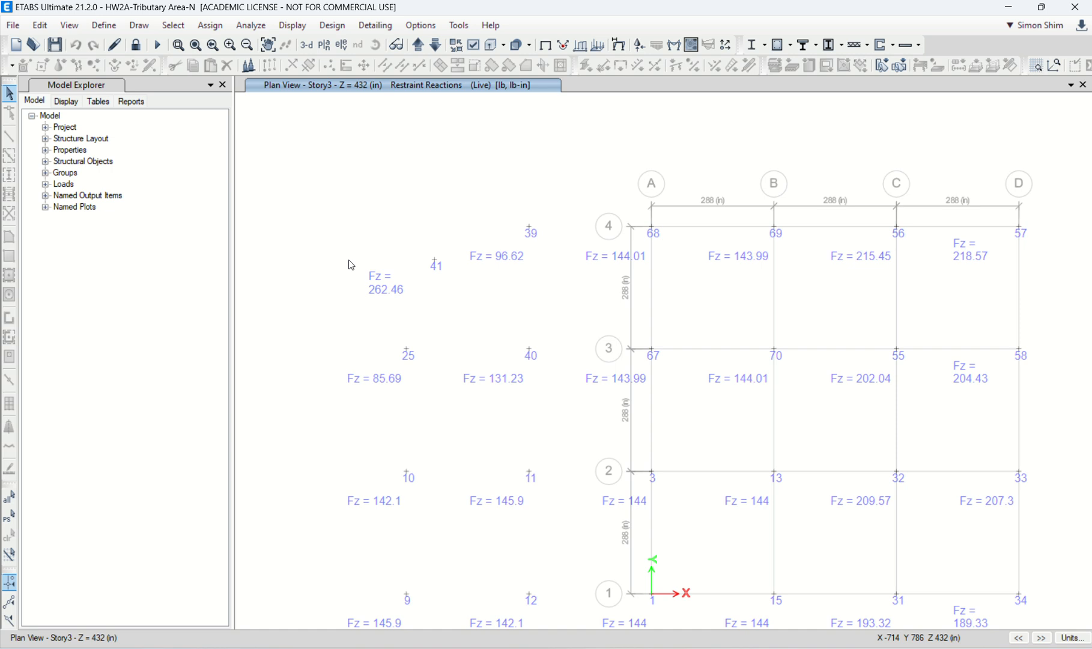
# Move up to the Story4 plan and turn on the Shell Analysis Mesh display for the slabs
pyautogui.click(418, 47)
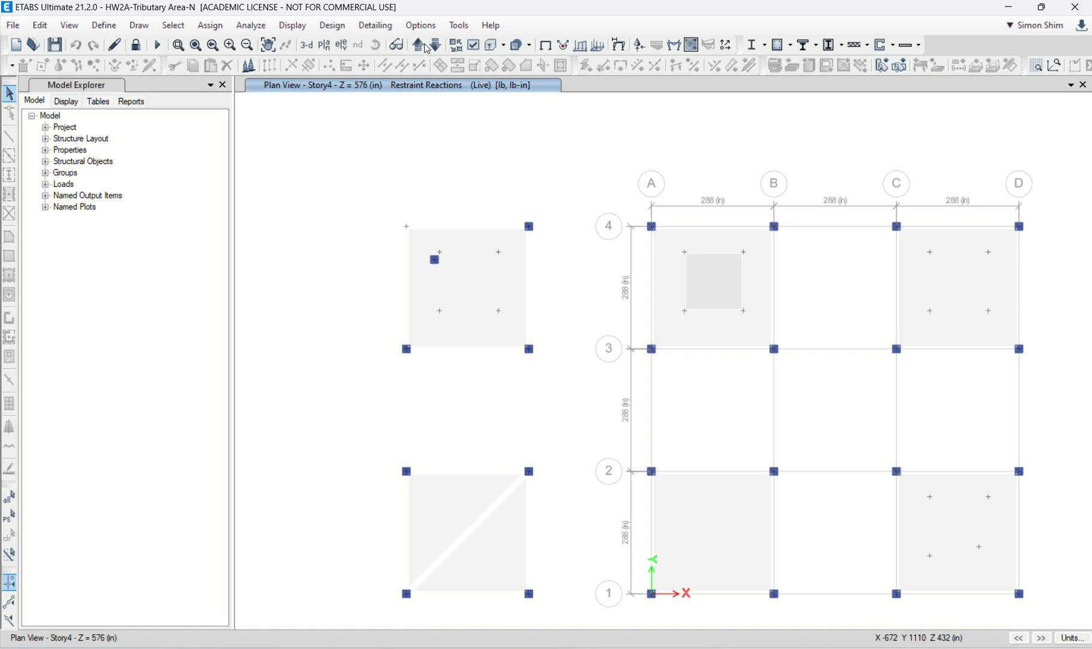
pyautogui.click(475, 46)
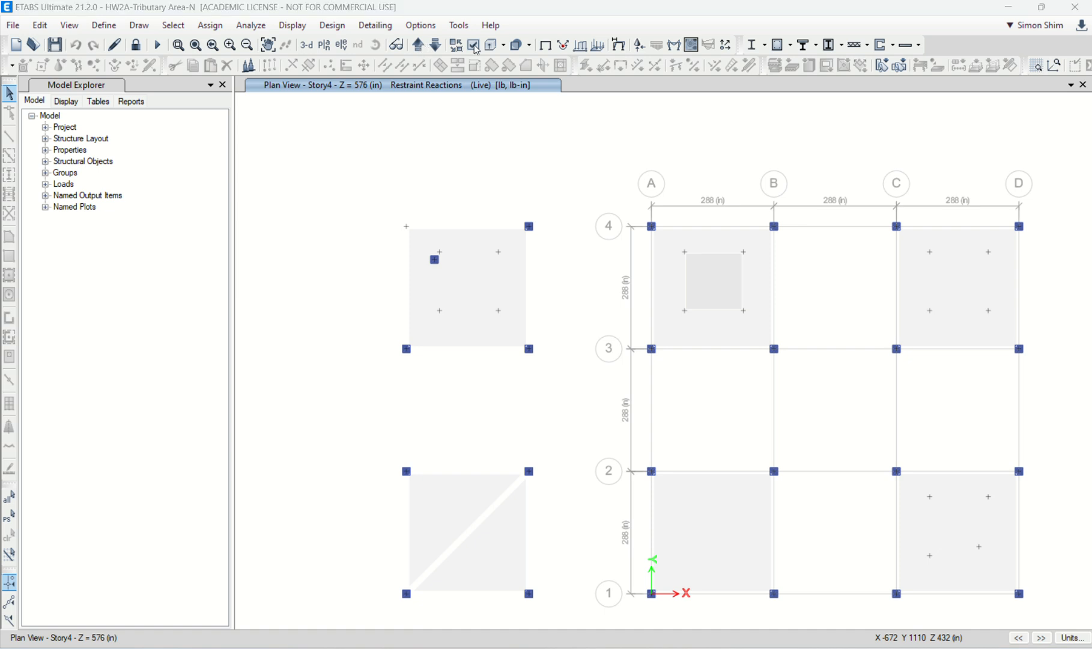
pyautogui.doubleClick(835, 11)
pyautogui.click(479, 117)
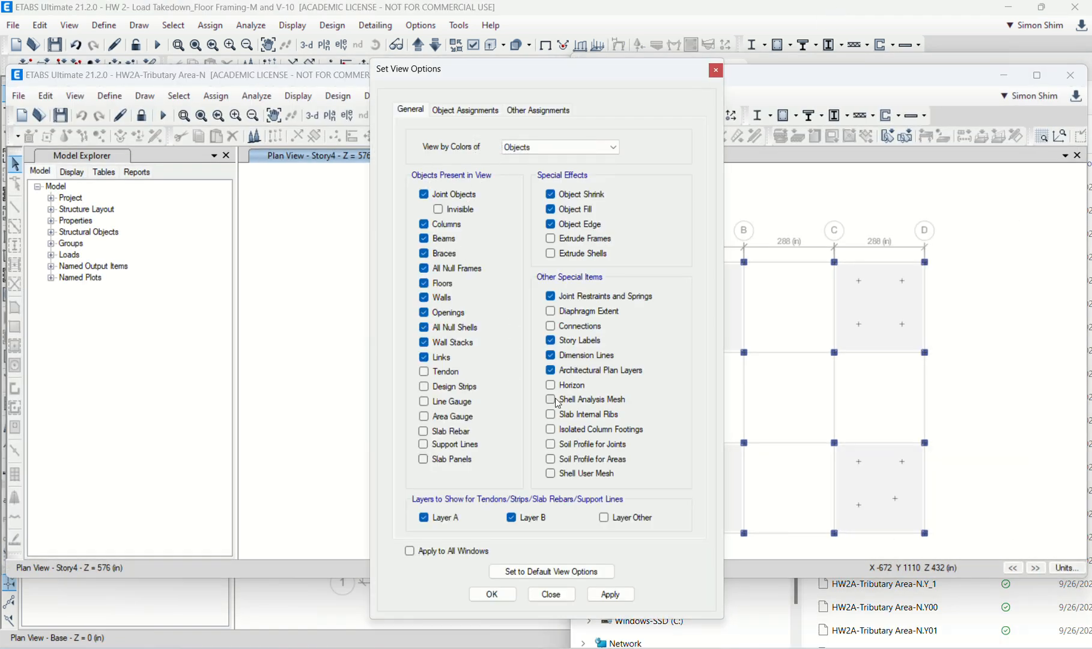
pyautogui.click(550, 399)
pyautogui.click(611, 596)
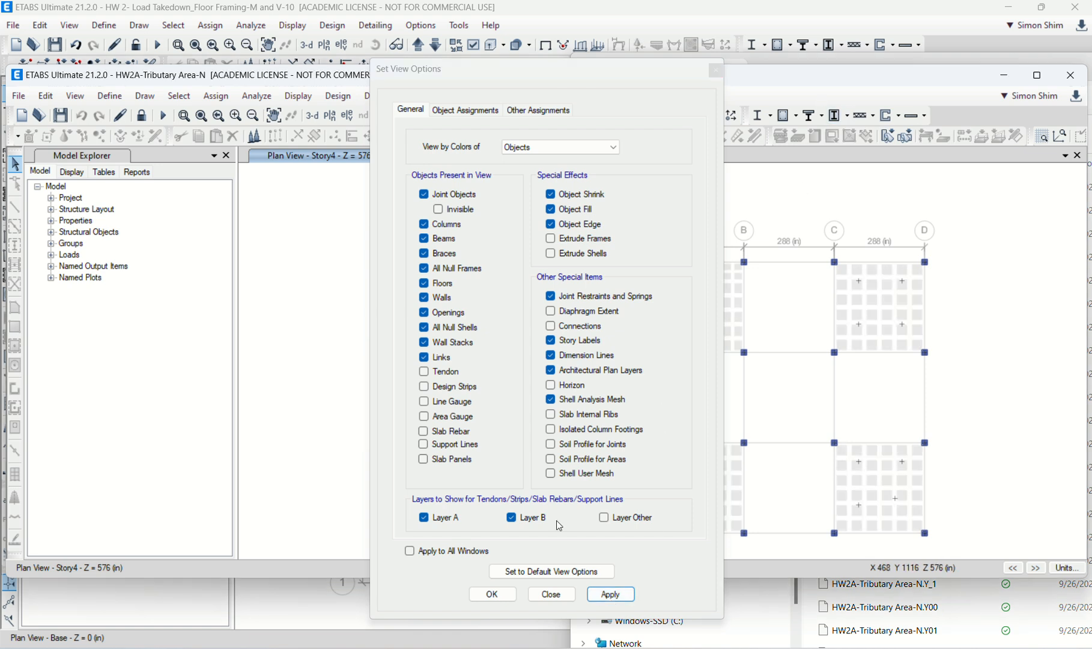
pyautogui.click(505, 594)
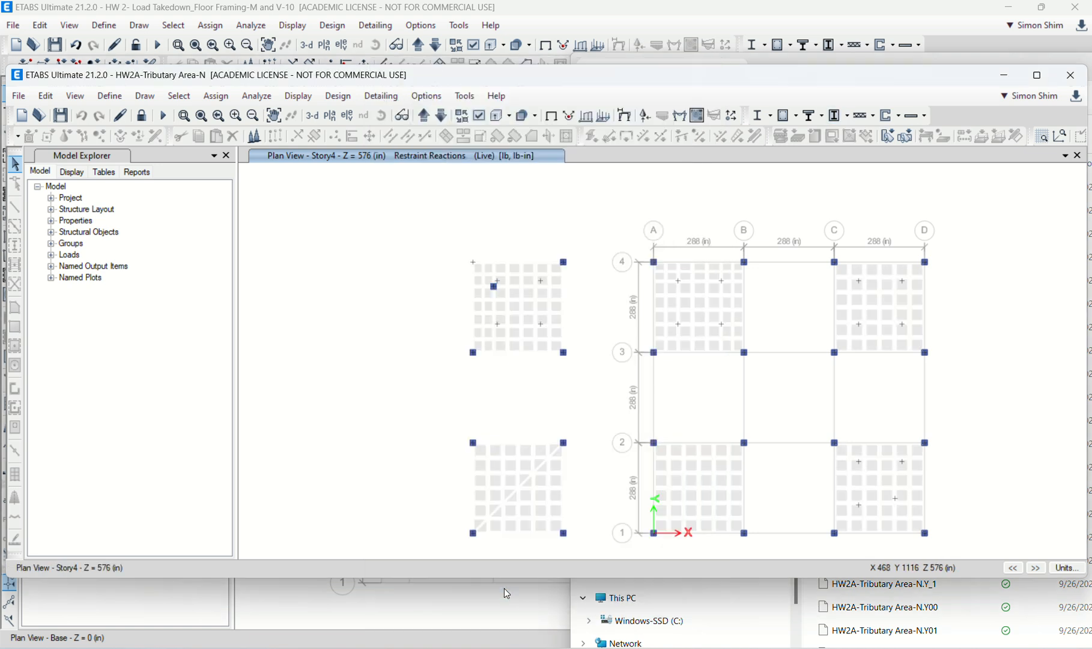
pyautogui.click(1036, 76)
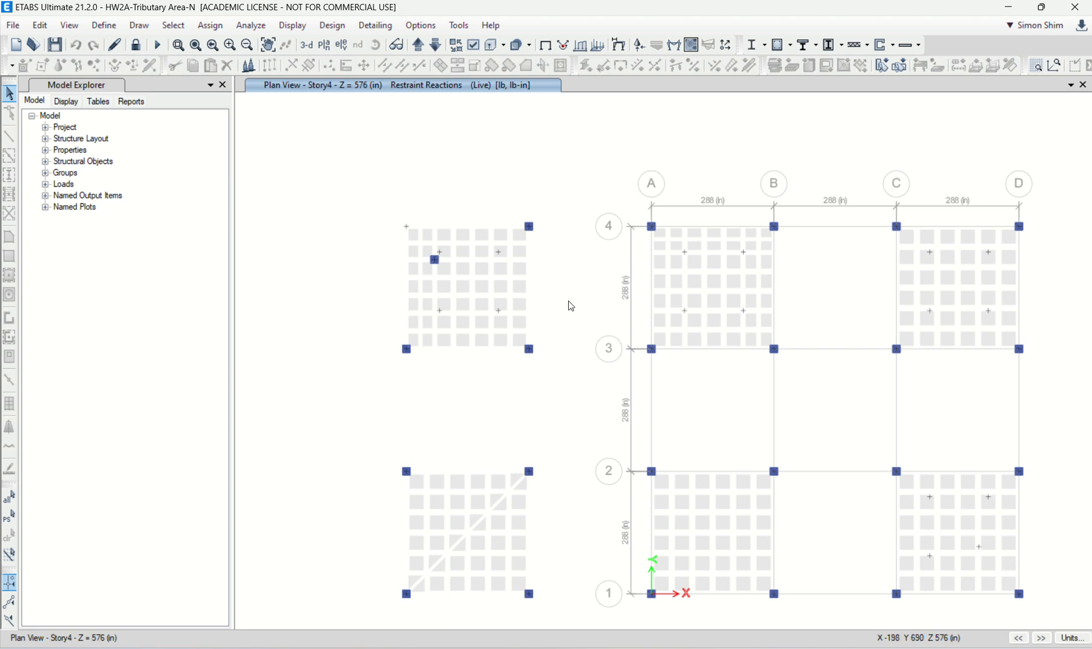
# Replace the Live restraint reactions display with the undeformed Story4 plan and keep the model window maximized
pyautogui.click(474, 45)
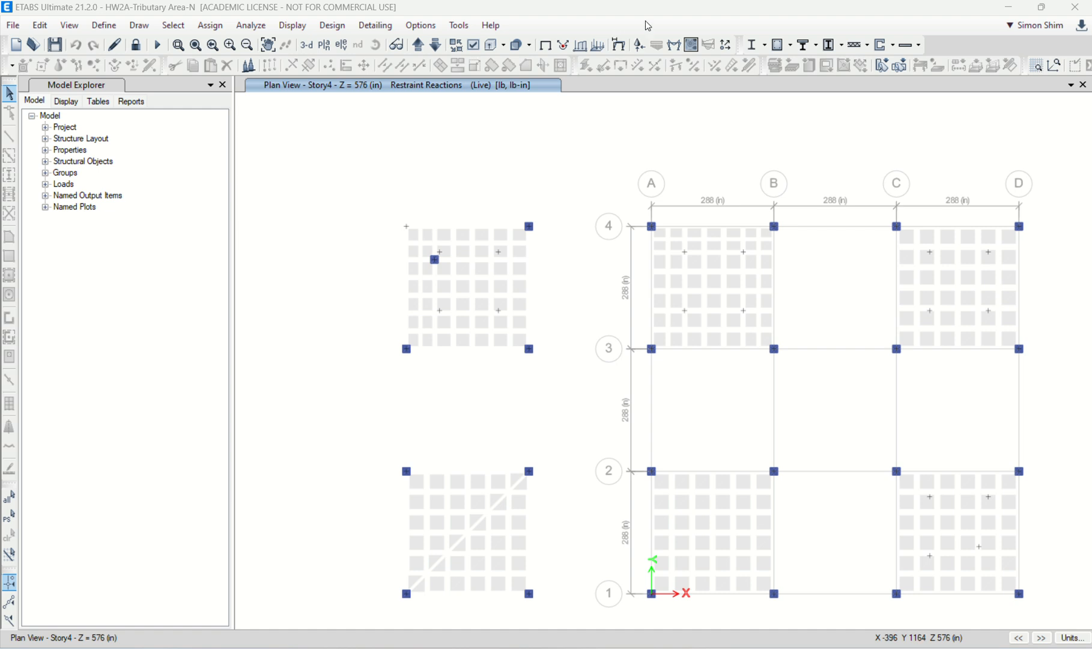
pyautogui.click(738, 17)
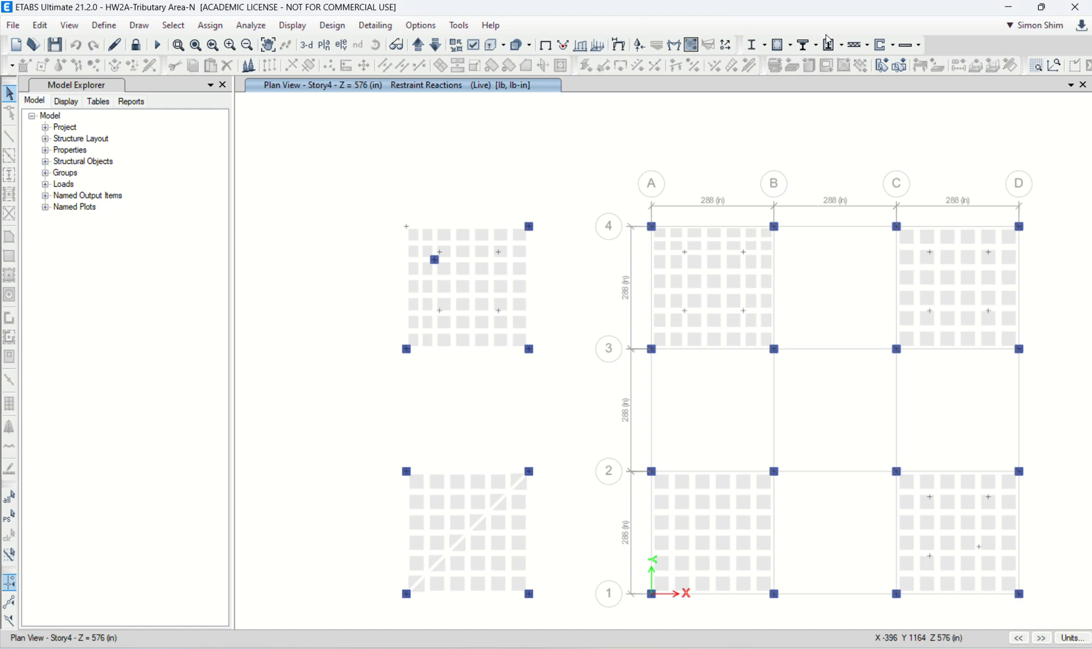
pyautogui.click(1043, 13)
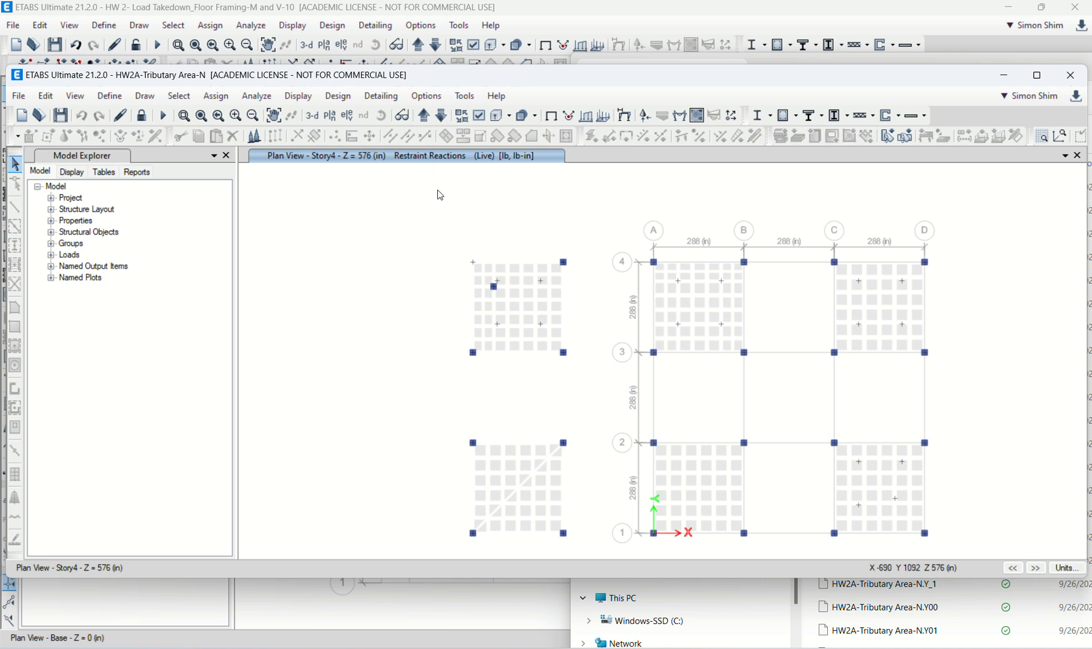
pyautogui.click(549, 115)
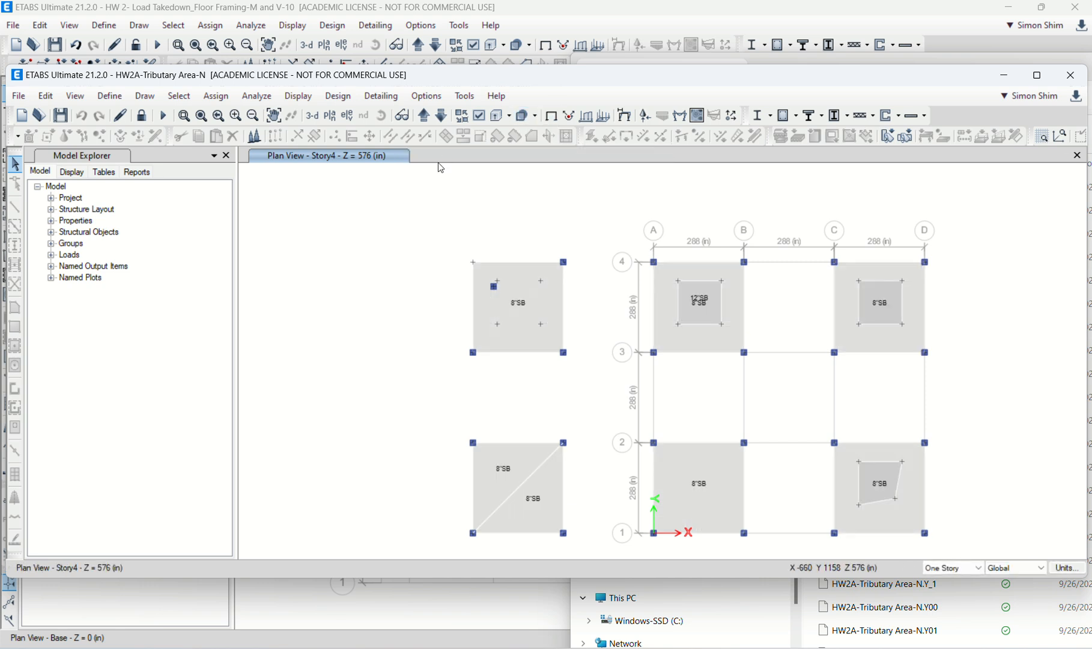
pyautogui.doubleClick(599, 82)
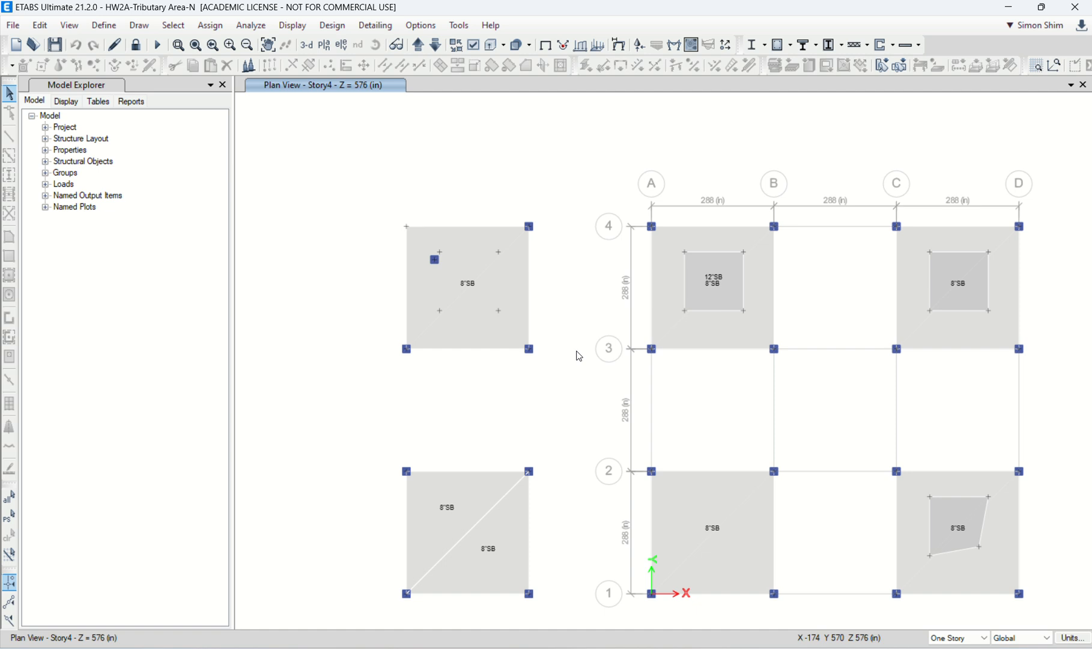
# Check the load on the inner panel between grids C-D and 3-4, and set the consistent length unit to ft
pyautogui.rightClick(974, 276)
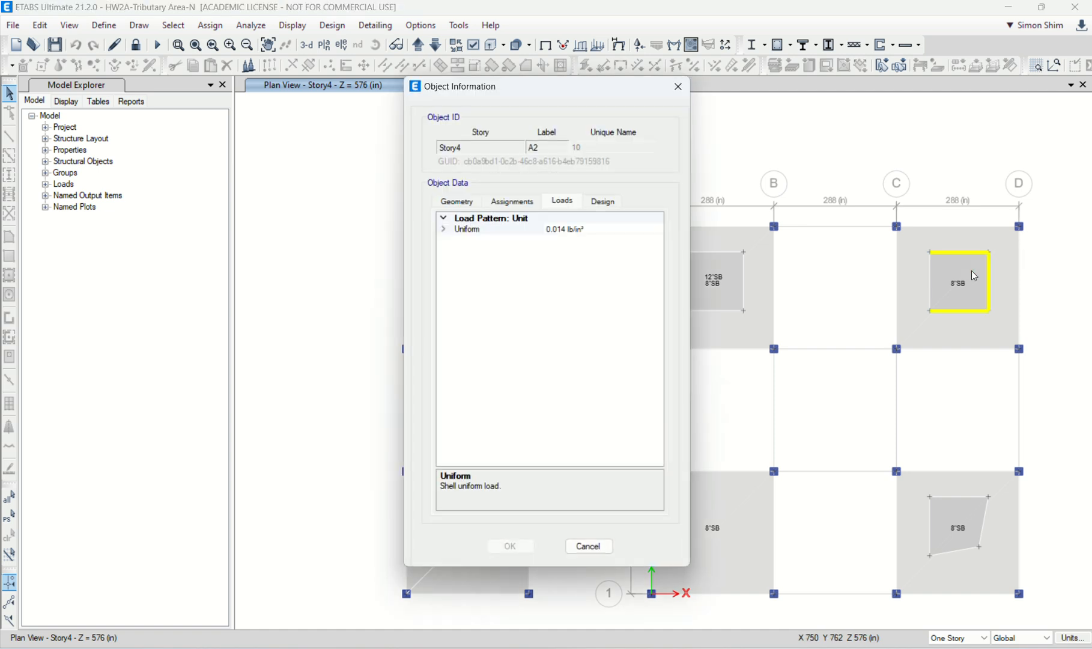
pyautogui.click(588, 546)
pyautogui.click(1074, 638)
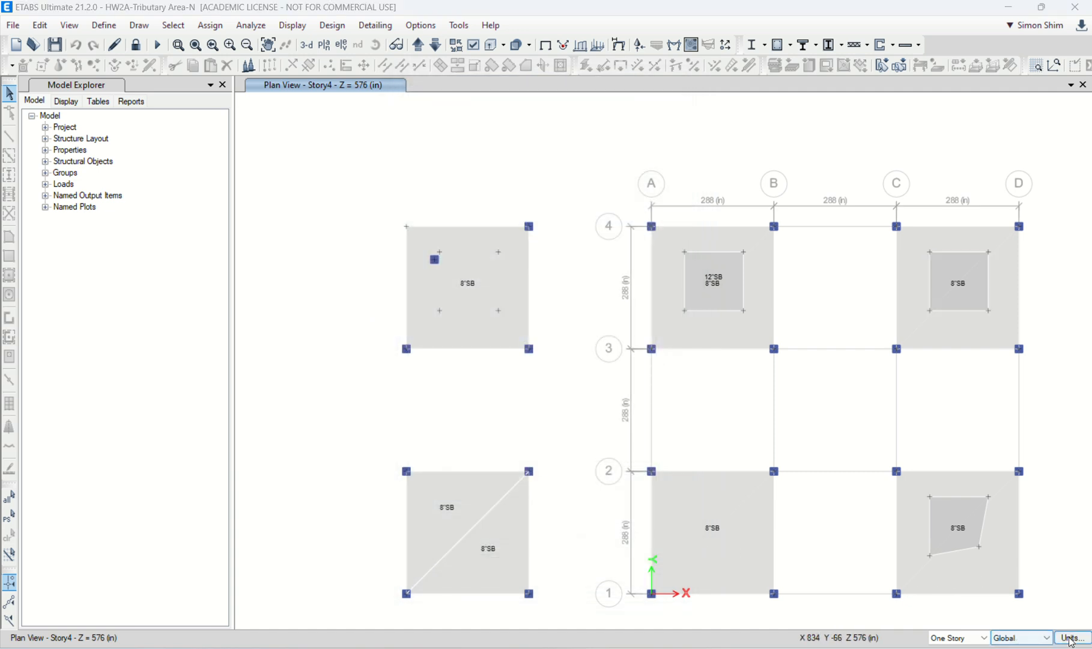
pyautogui.click(1071, 641)
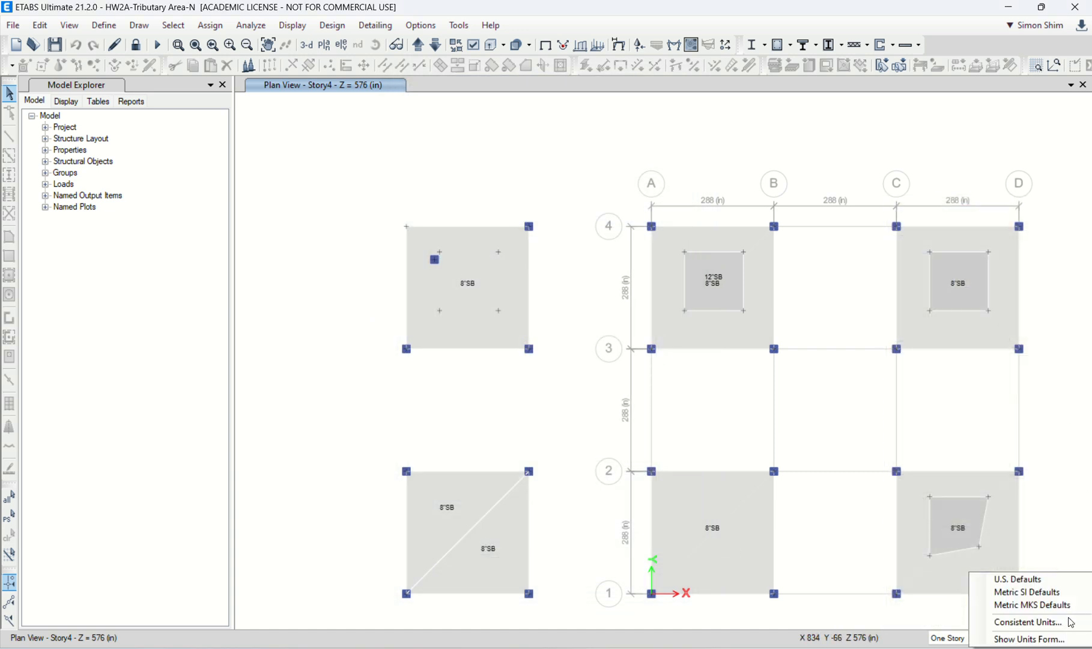
pyautogui.click(1070, 622)
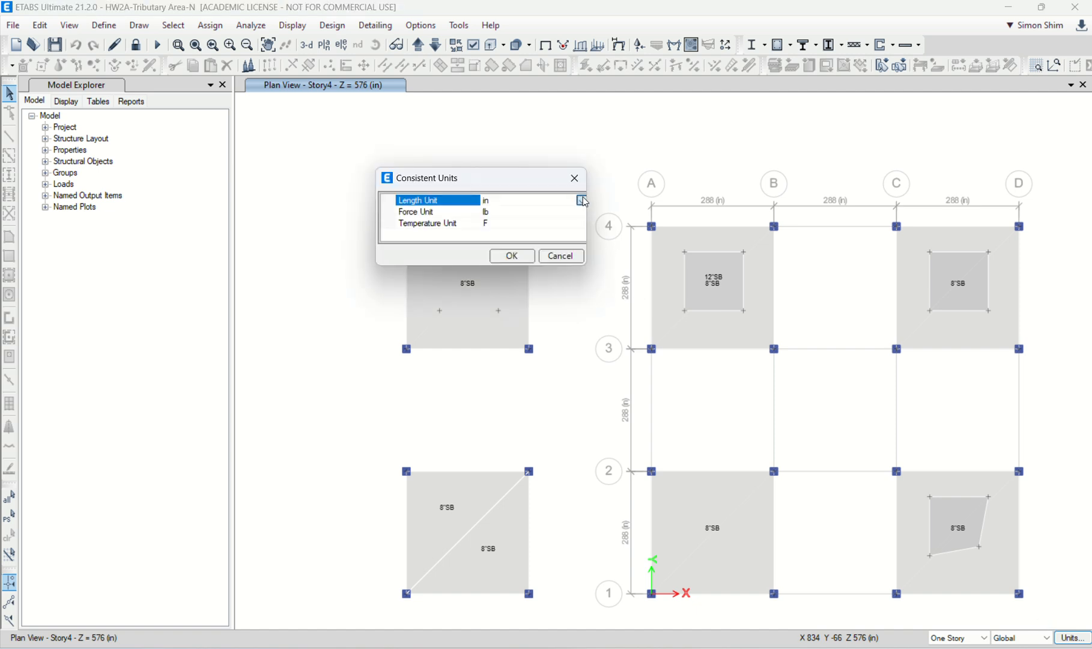
pyautogui.click(582, 200)
pyautogui.click(539, 228)
pyautogui.click(524, 260)
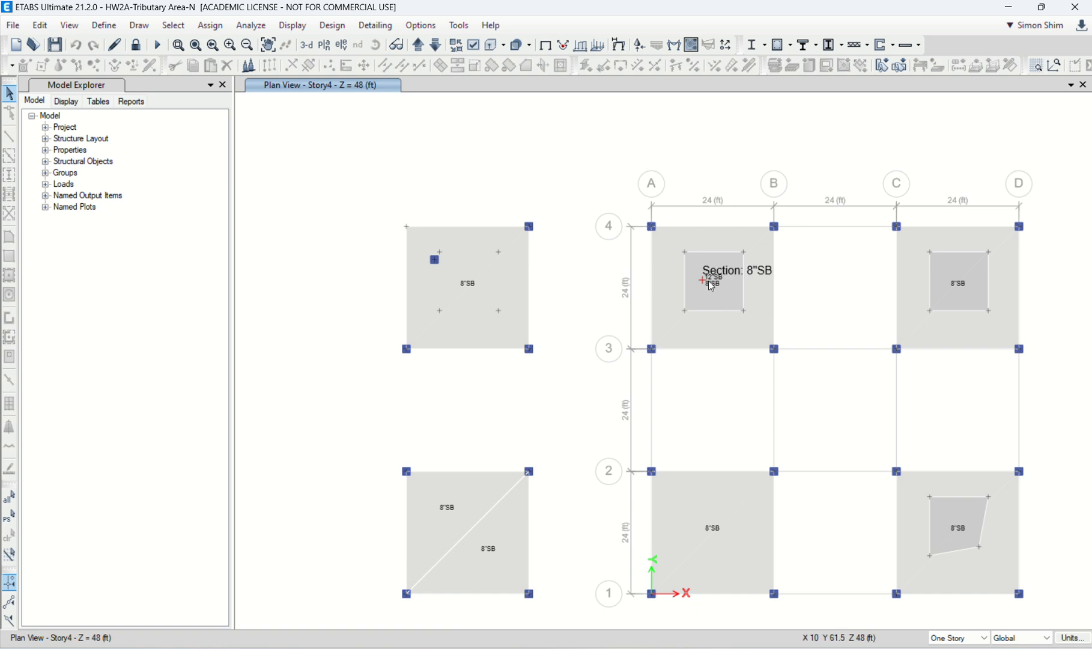
# Inspect the uniform Unit loads on the inner panel and on the surrounding slab between grids C-D and 3-4
pyautogui.click(959, 290)
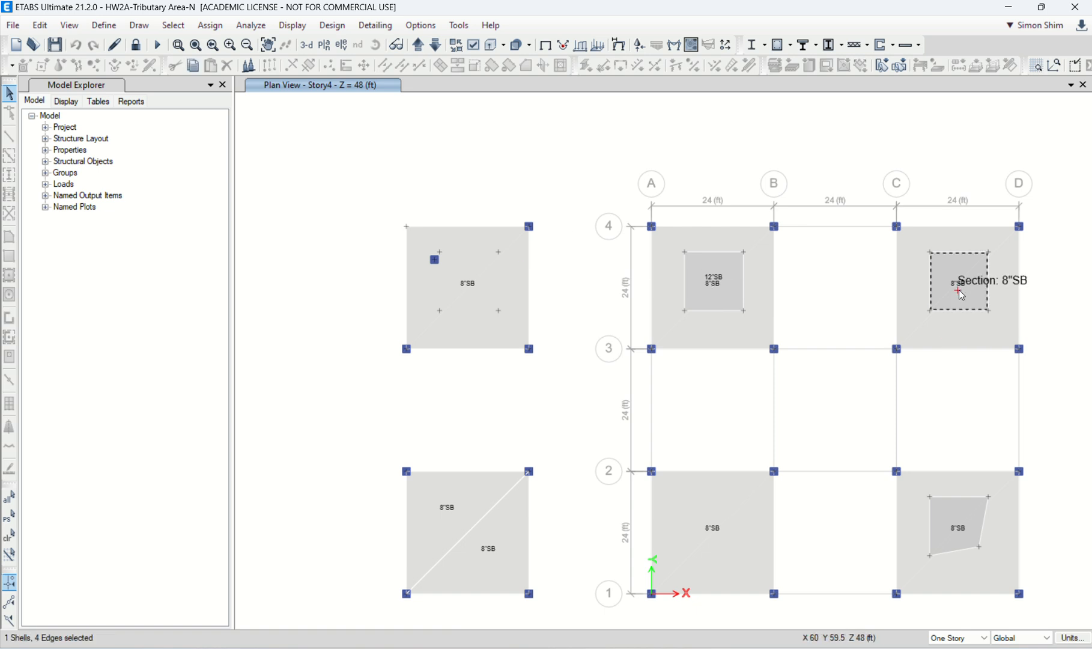
pyautogui.rightClick(959, 289)
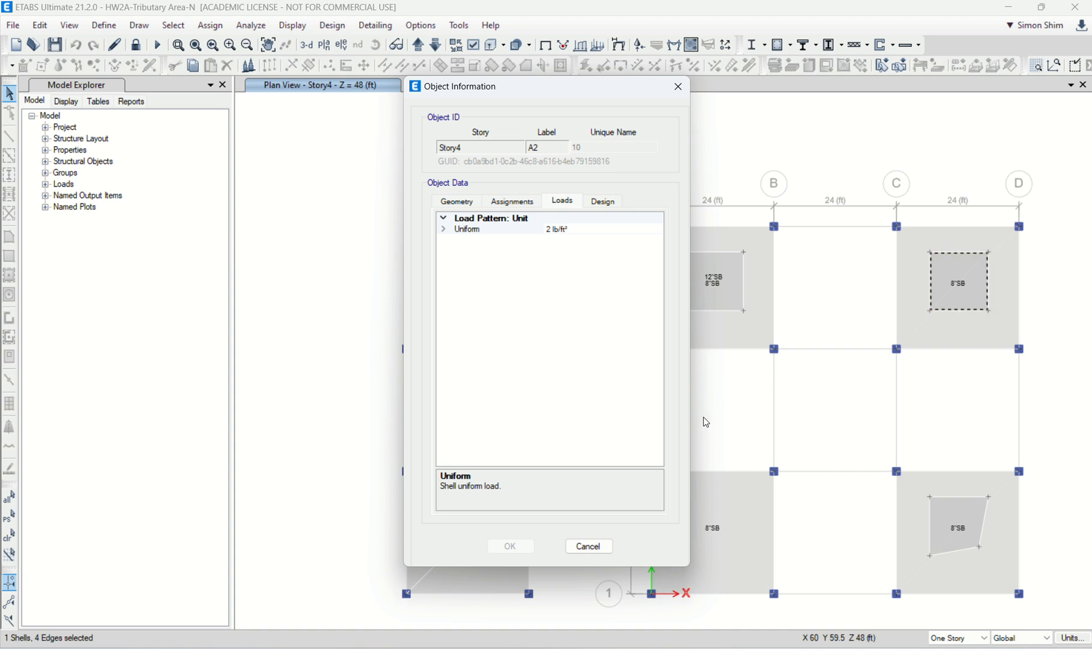
pyautogui.press('Escape')
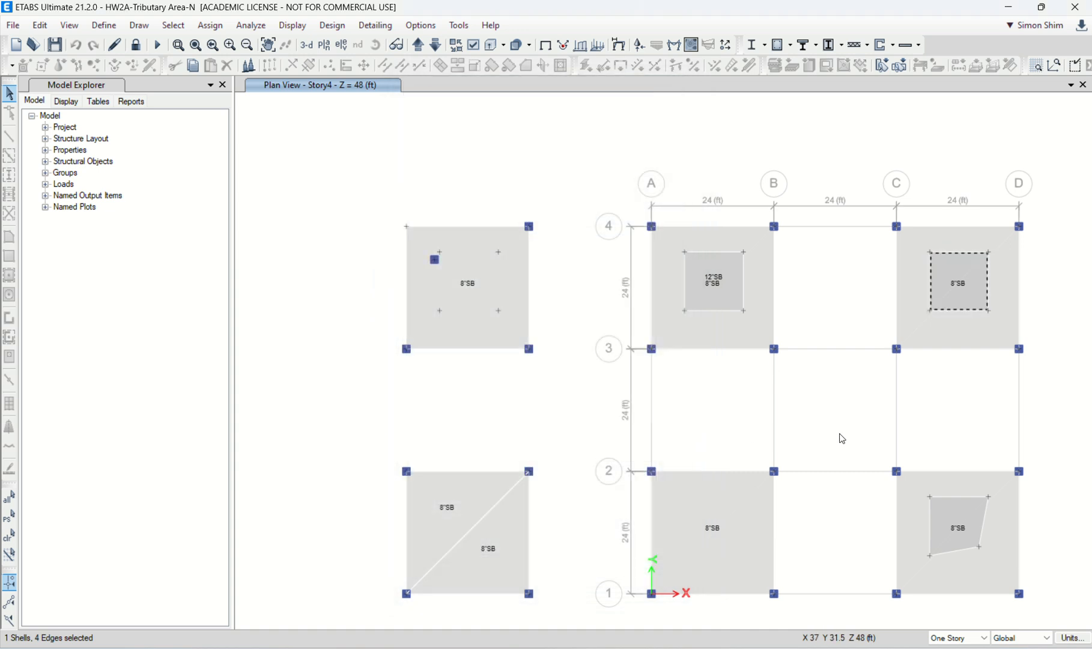
pyautogui.click(959, 342)
pyautogui.rightClick(960, 344)
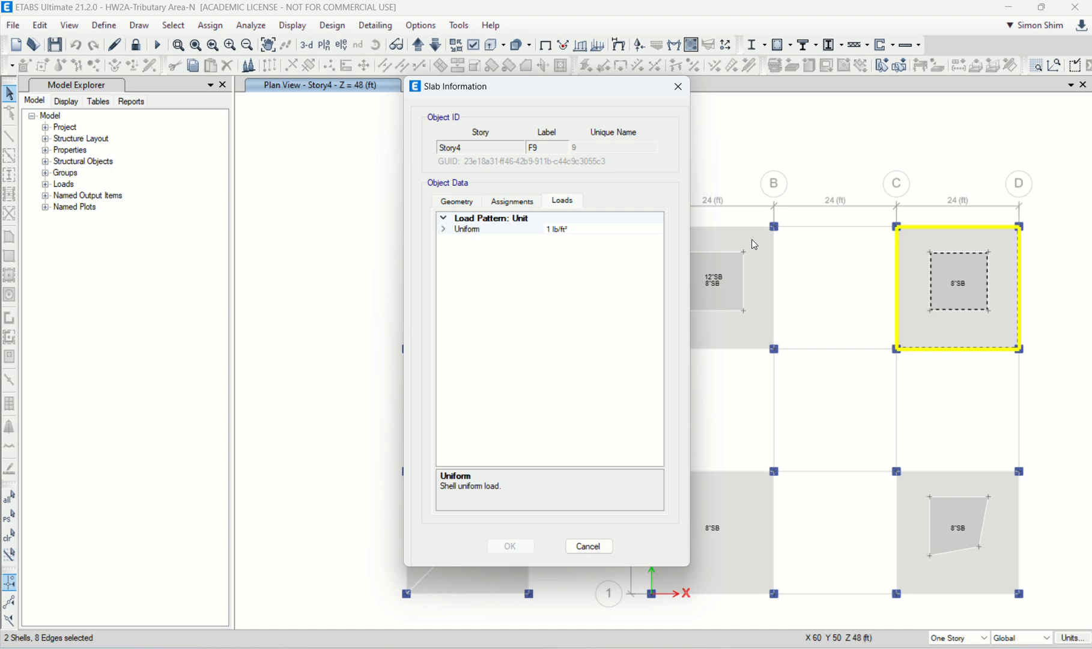
pyautogui.press('Escape')
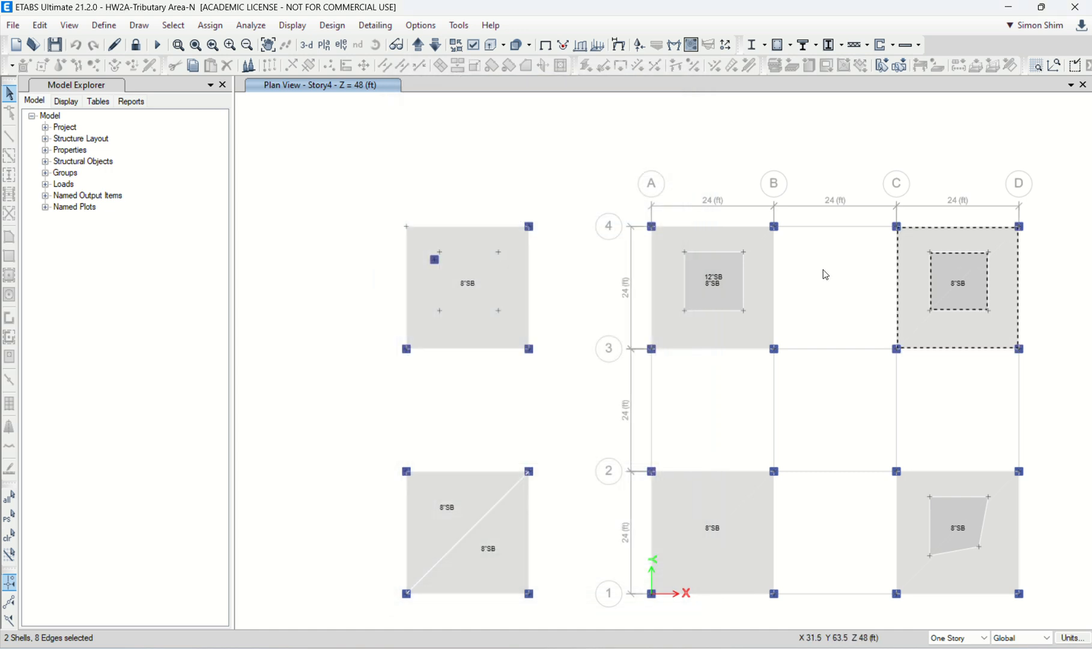
# Review the inner panel's assigned loads again in the bay between grids C-D and 3-4, and close its information
pyautogui.click(930, 311)
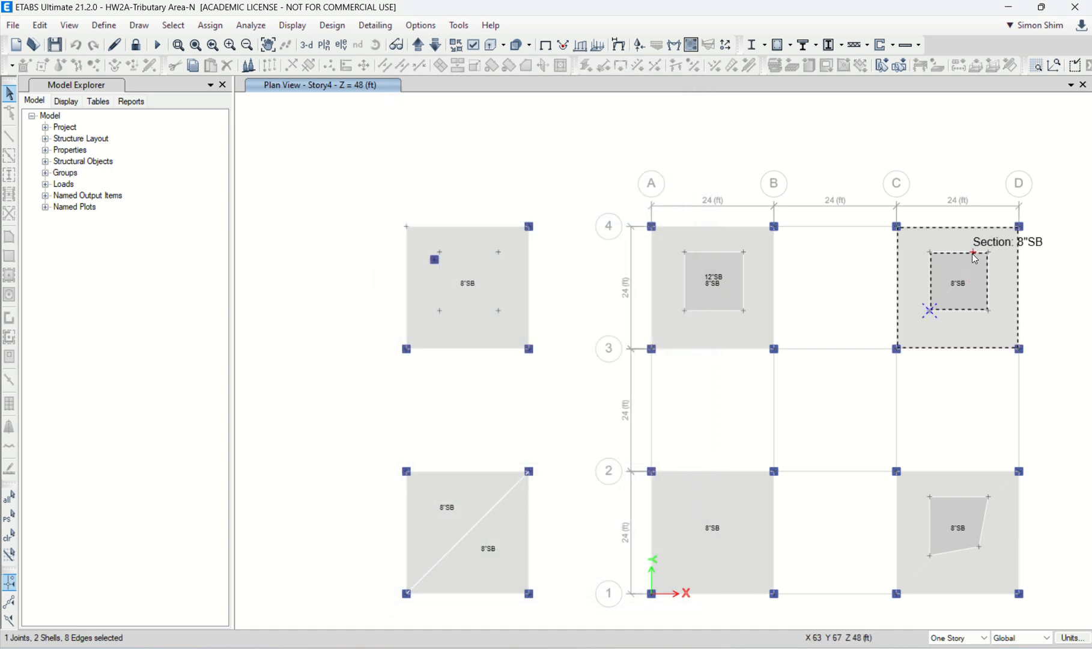
pyautogui.click(971, 271)
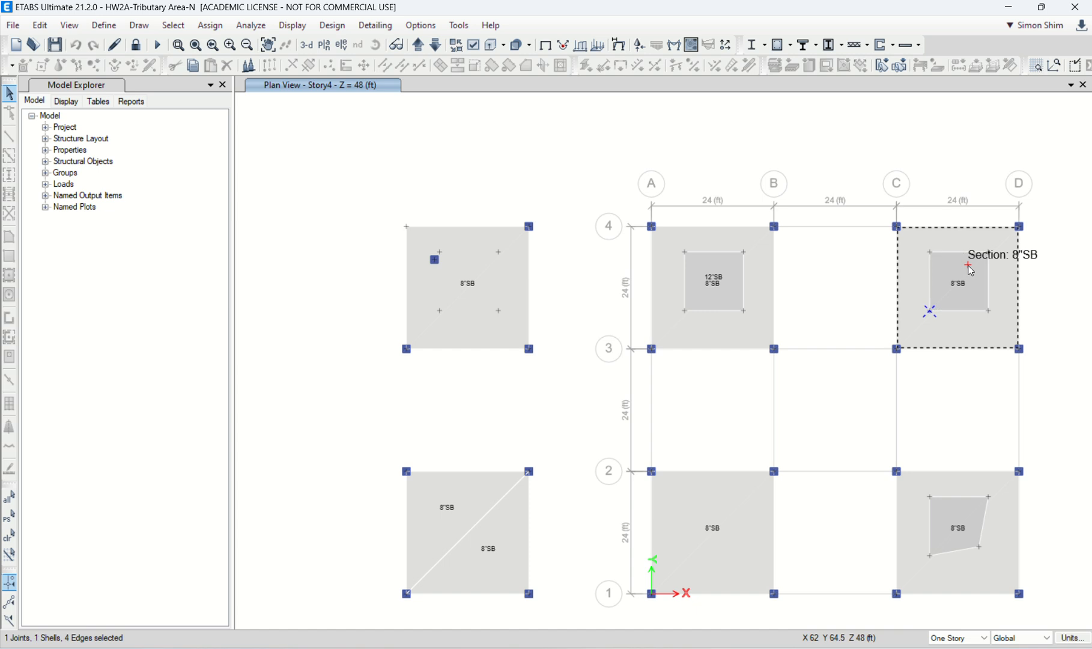
pyautogui.rightClick(969, 270)
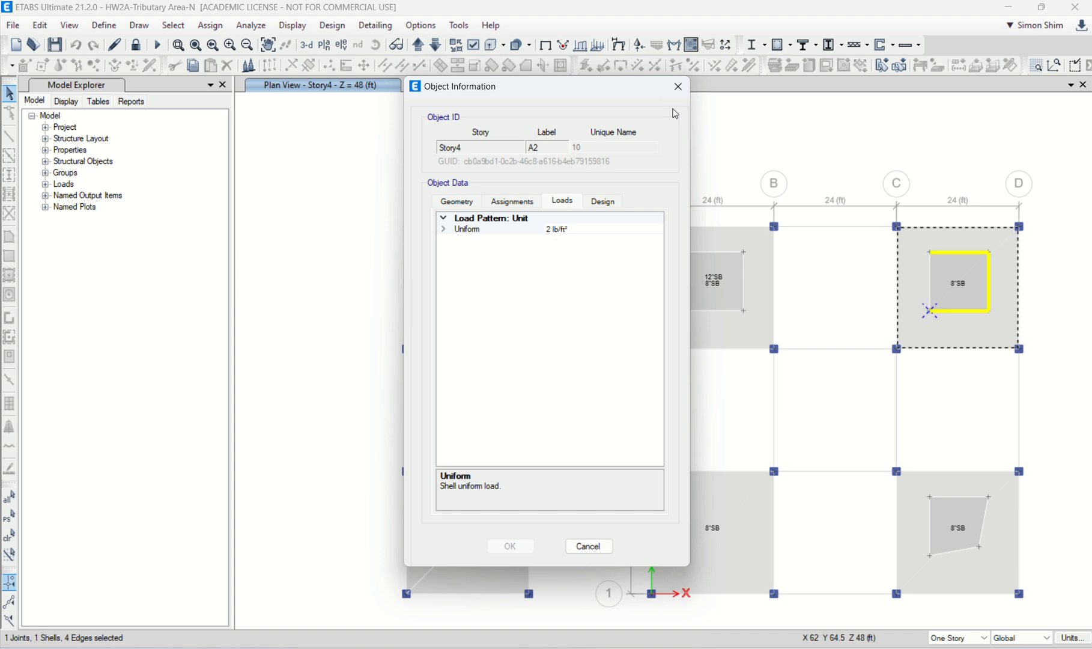
pyautogui.click(678, 88)
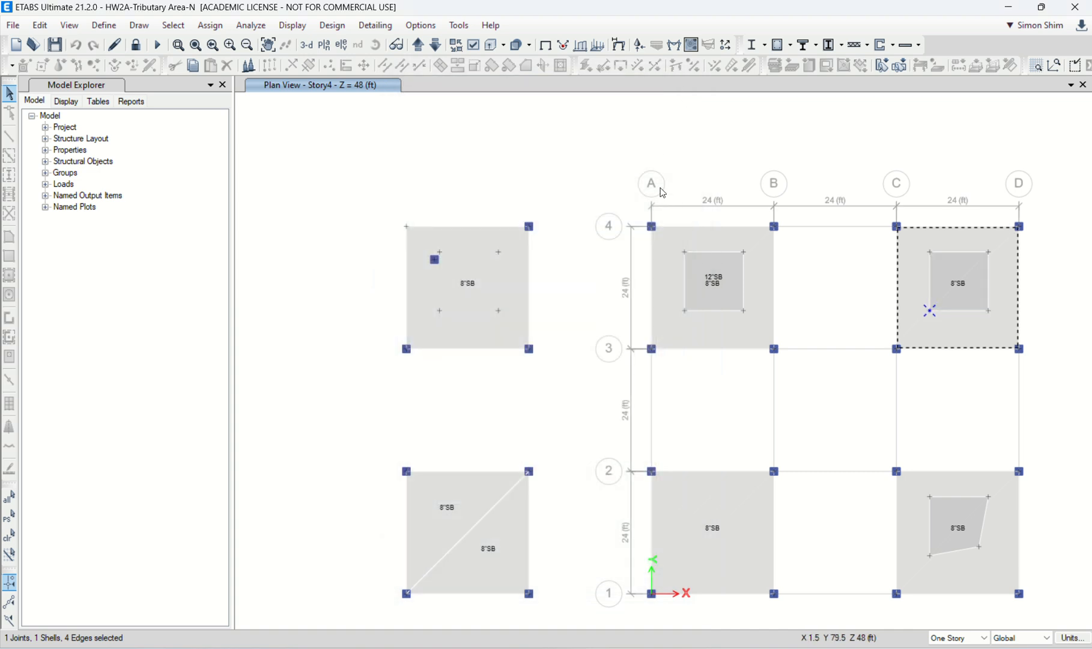